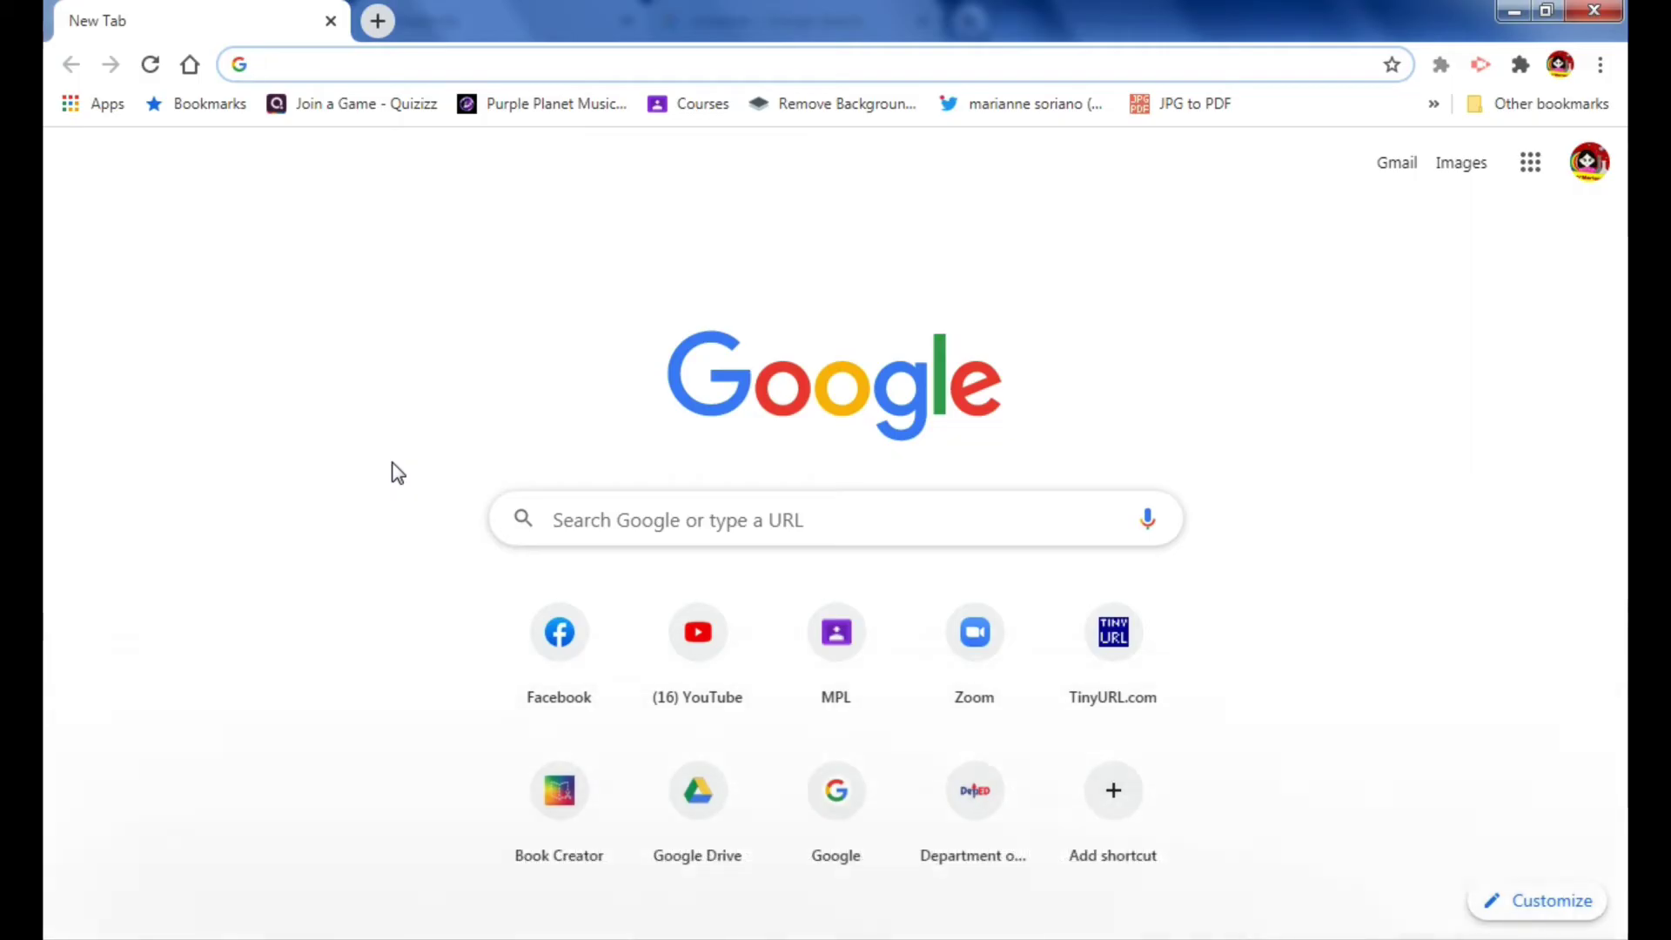
- Enter faultfinder.phivolcs.dost.gov.ph in Chrome's address bar and load the FaultFinder site
click(274, 240)
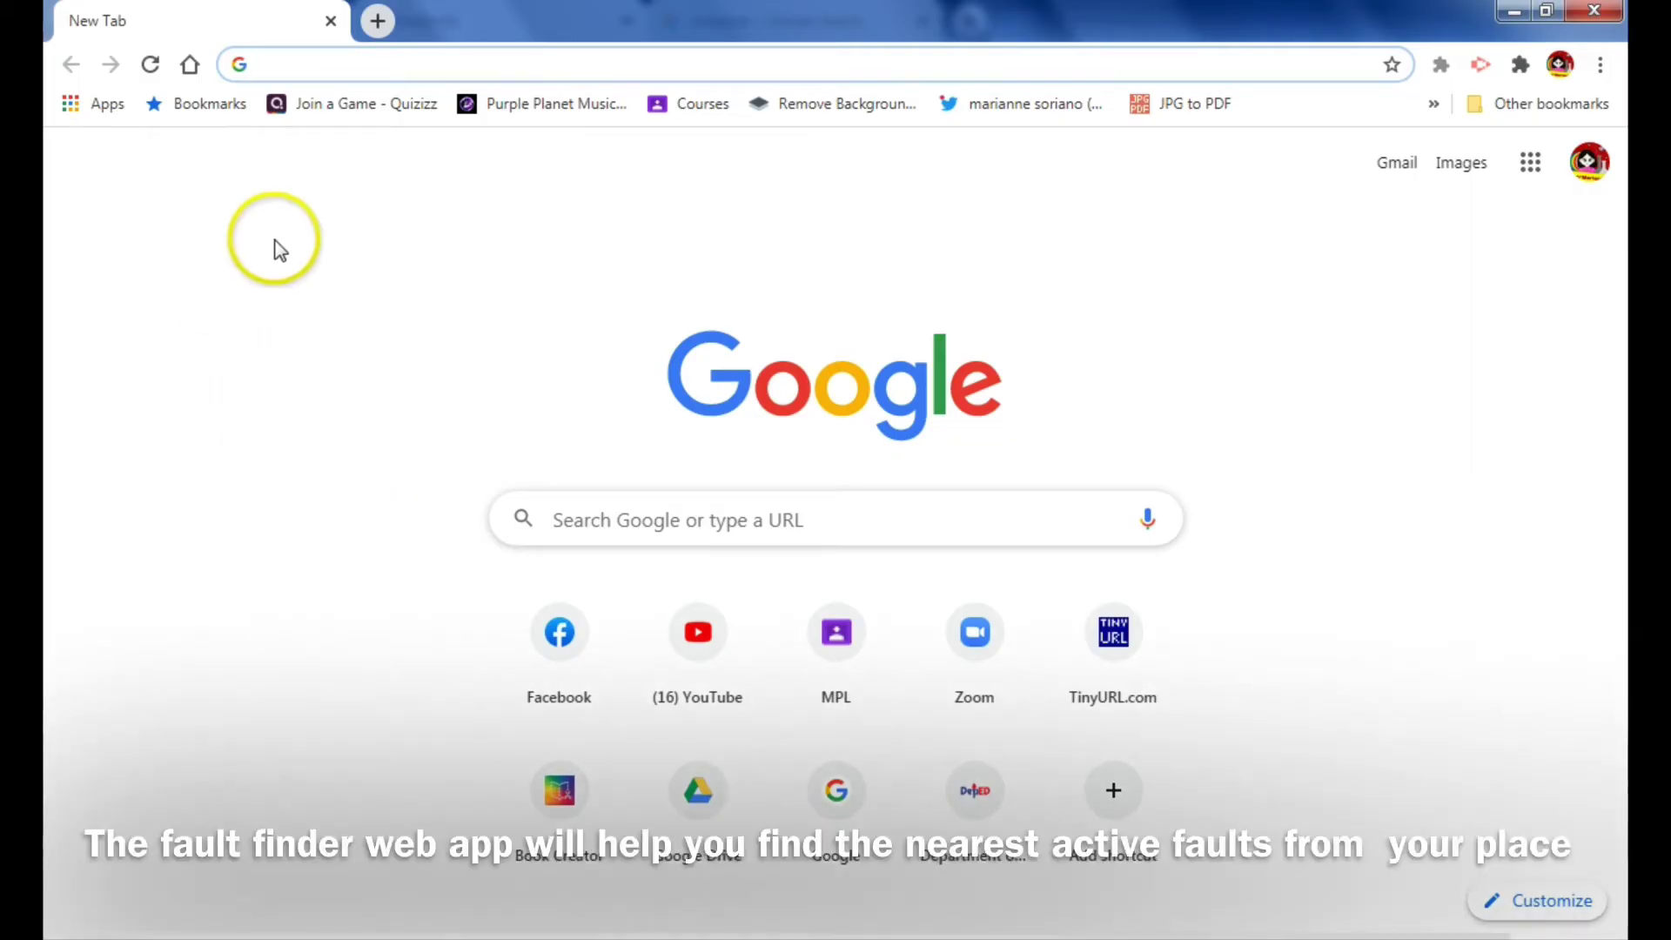
click(352, 72)
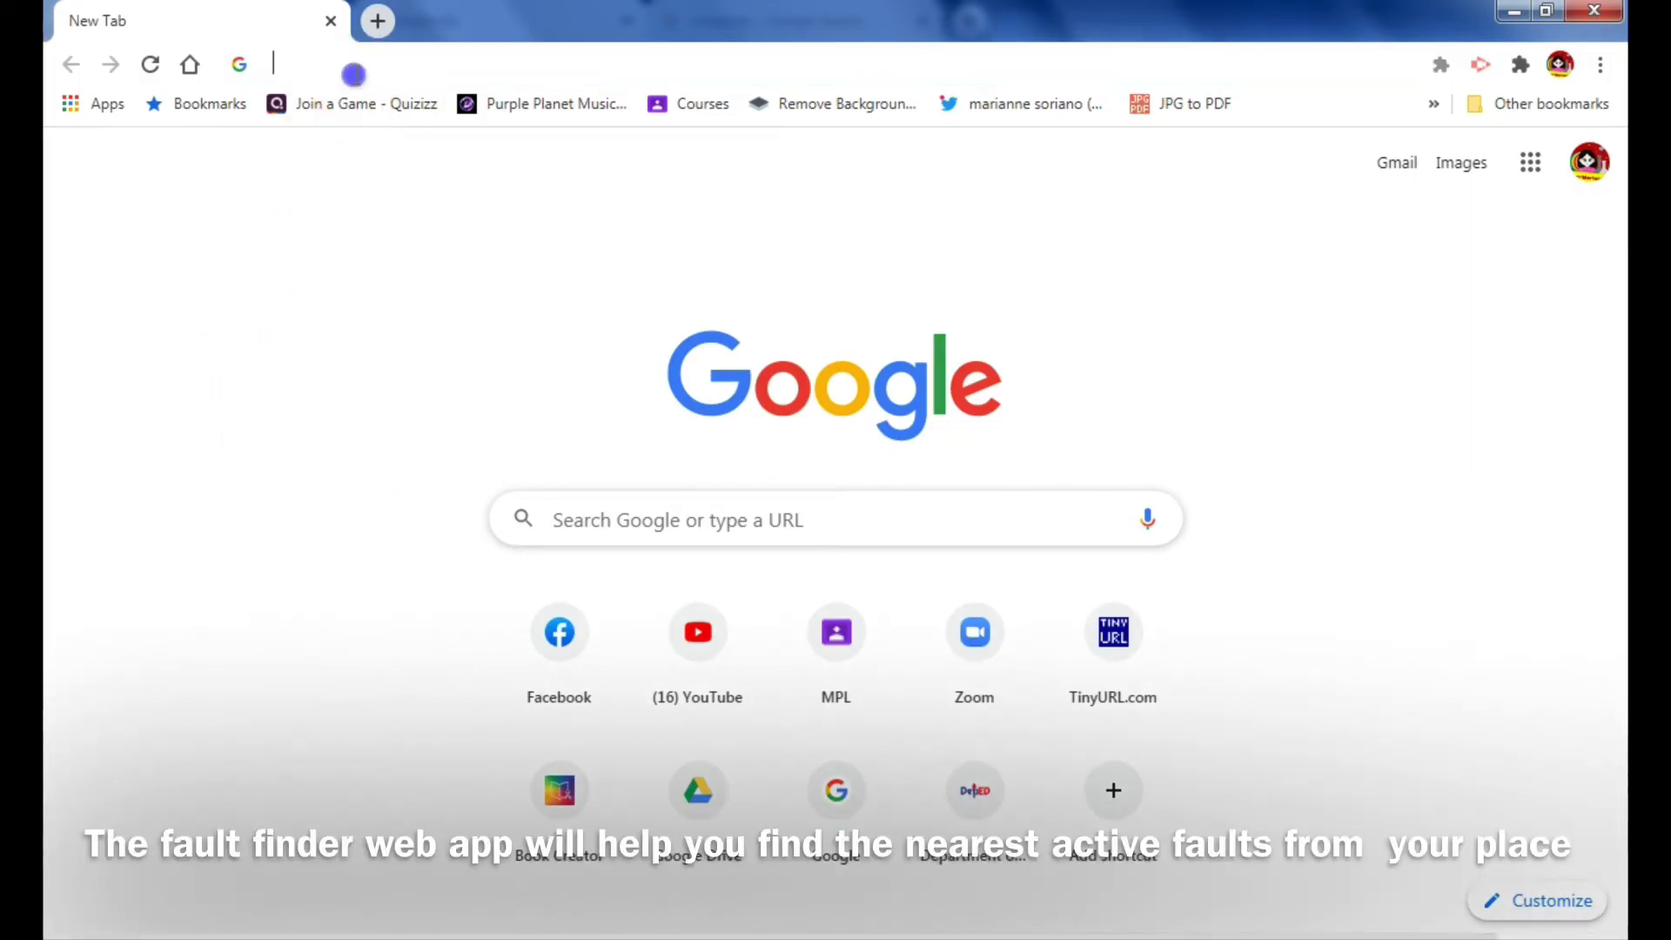
click(70, 354)
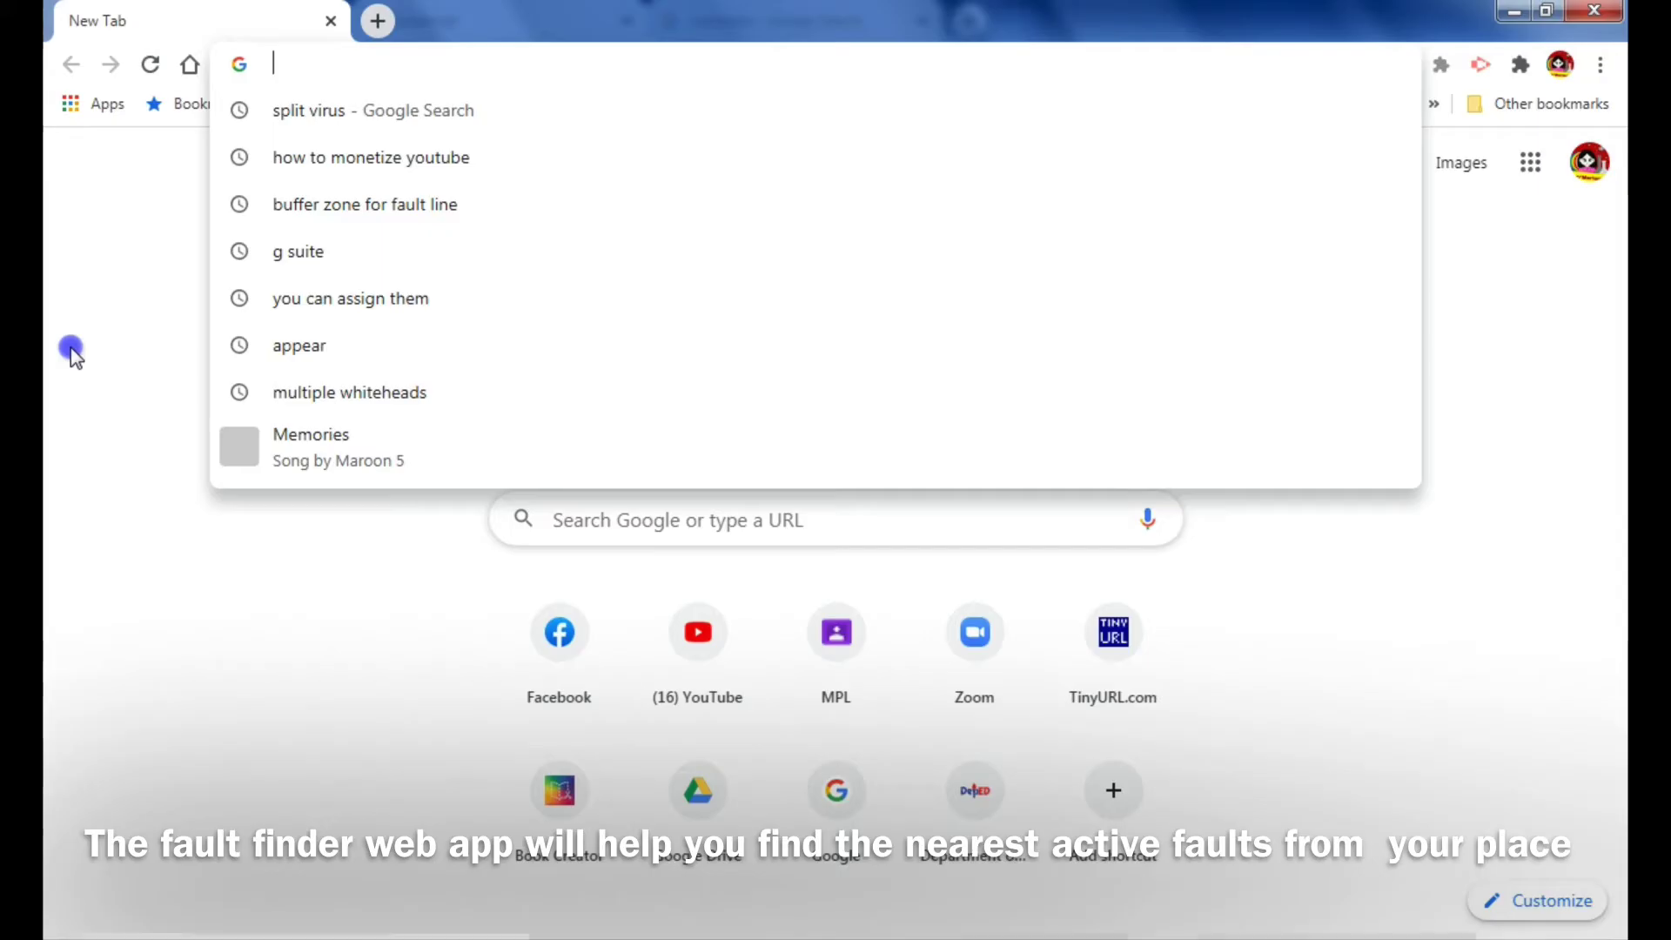
click(459, 65)
click(105, 267)
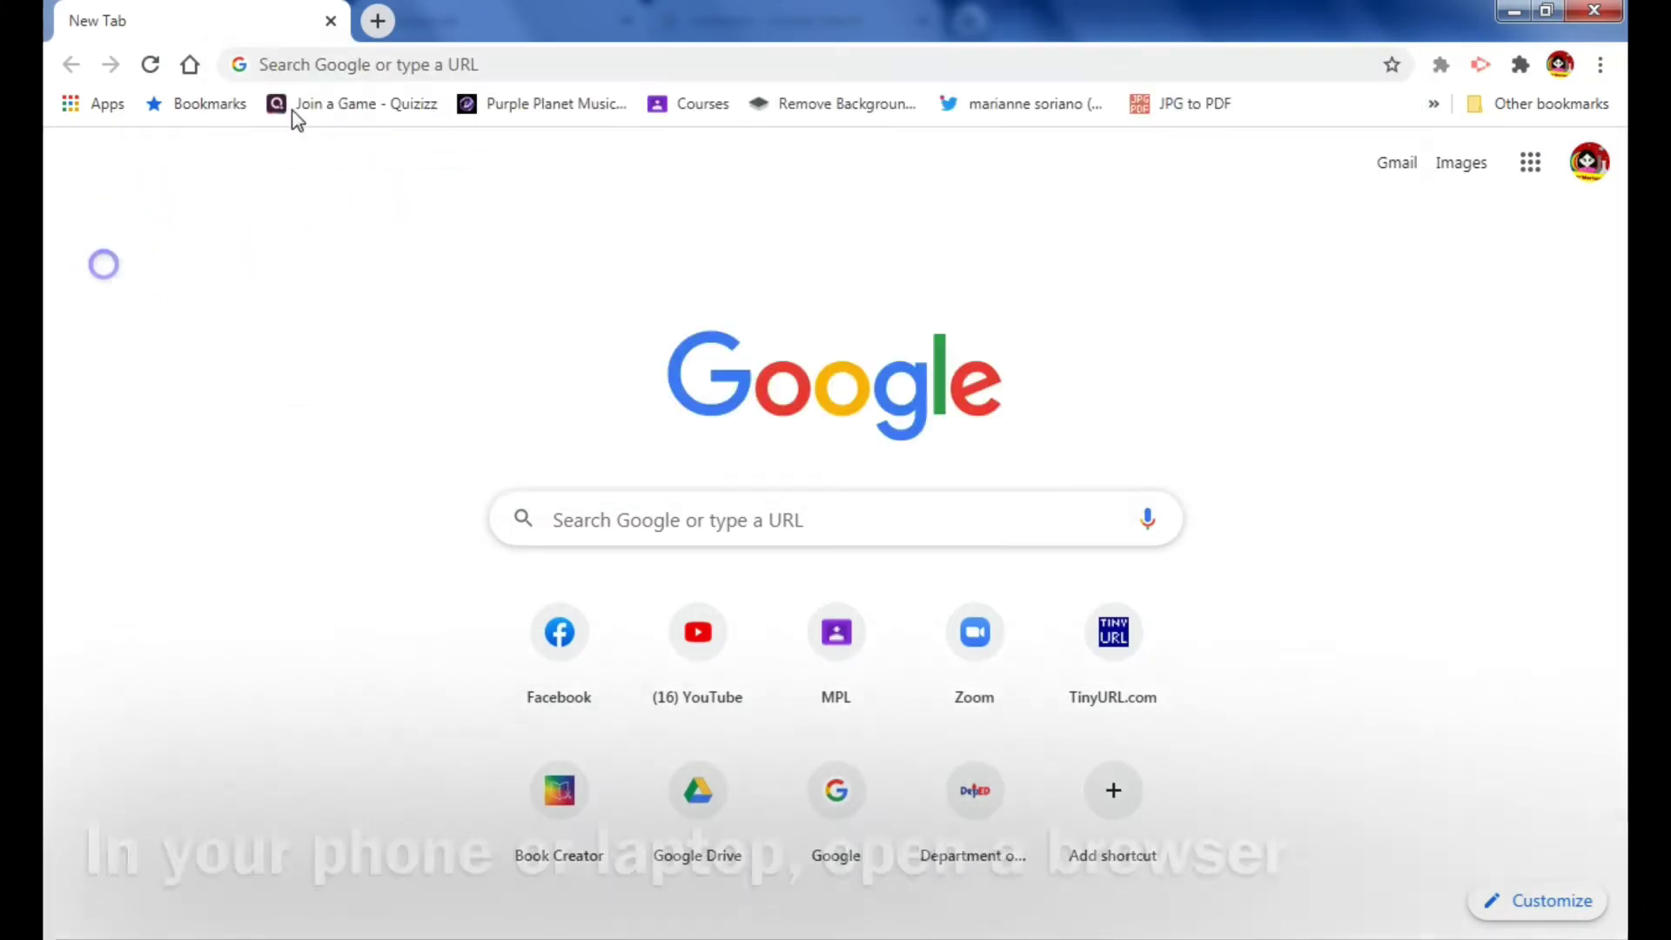
click(336, 65)
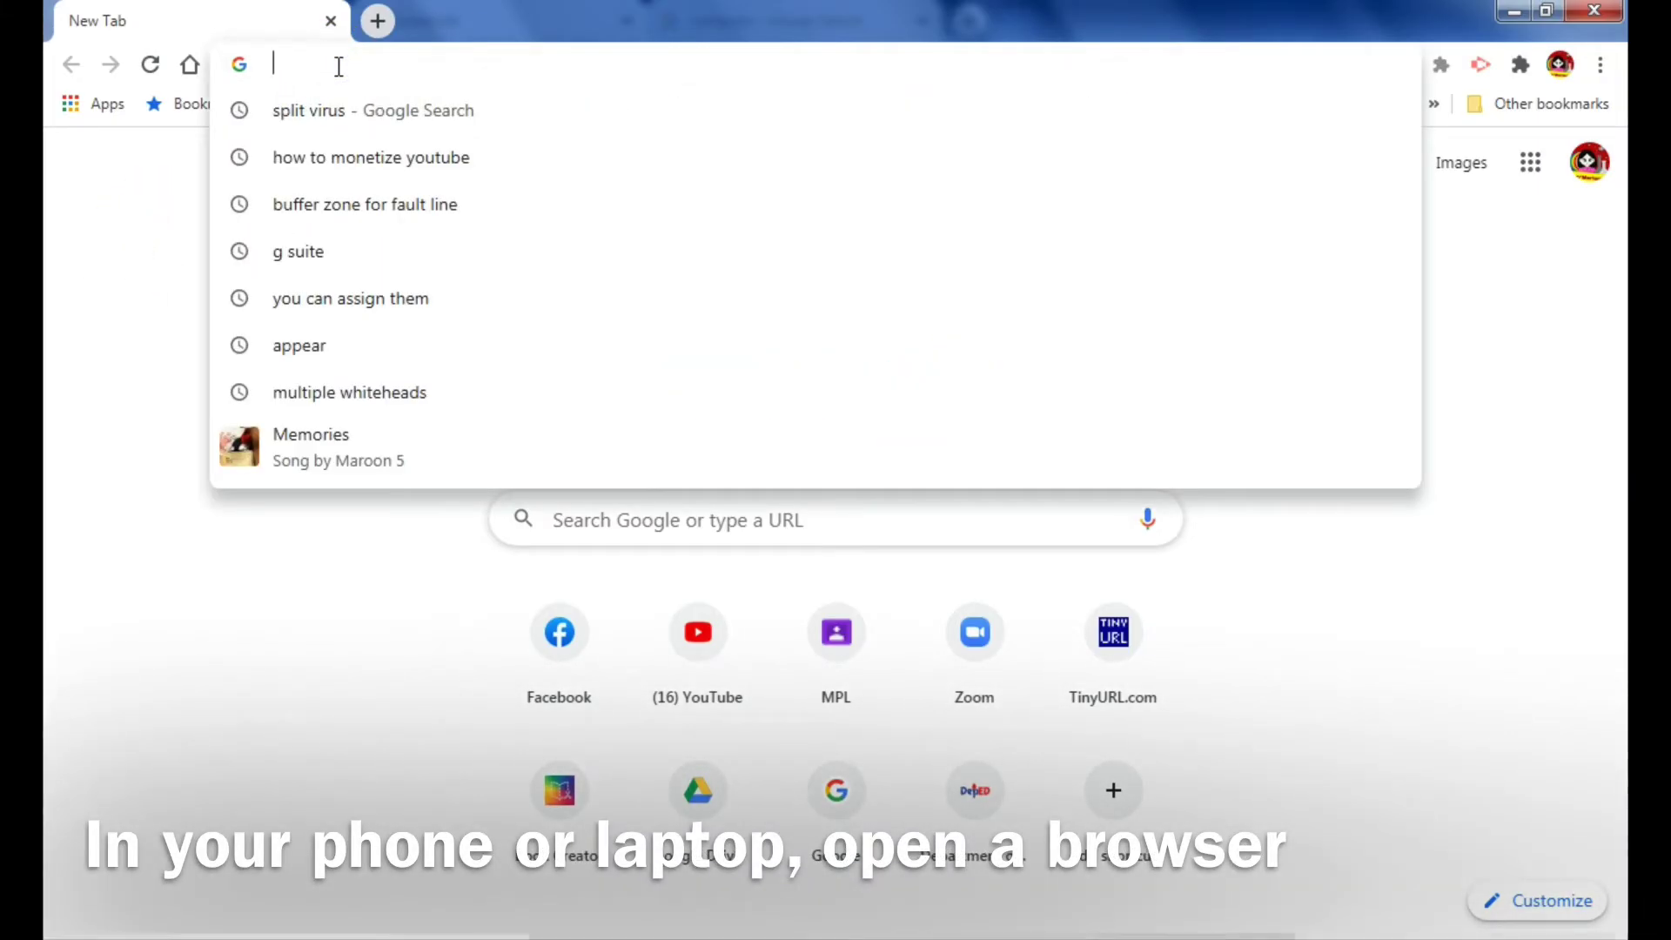
text(fai)
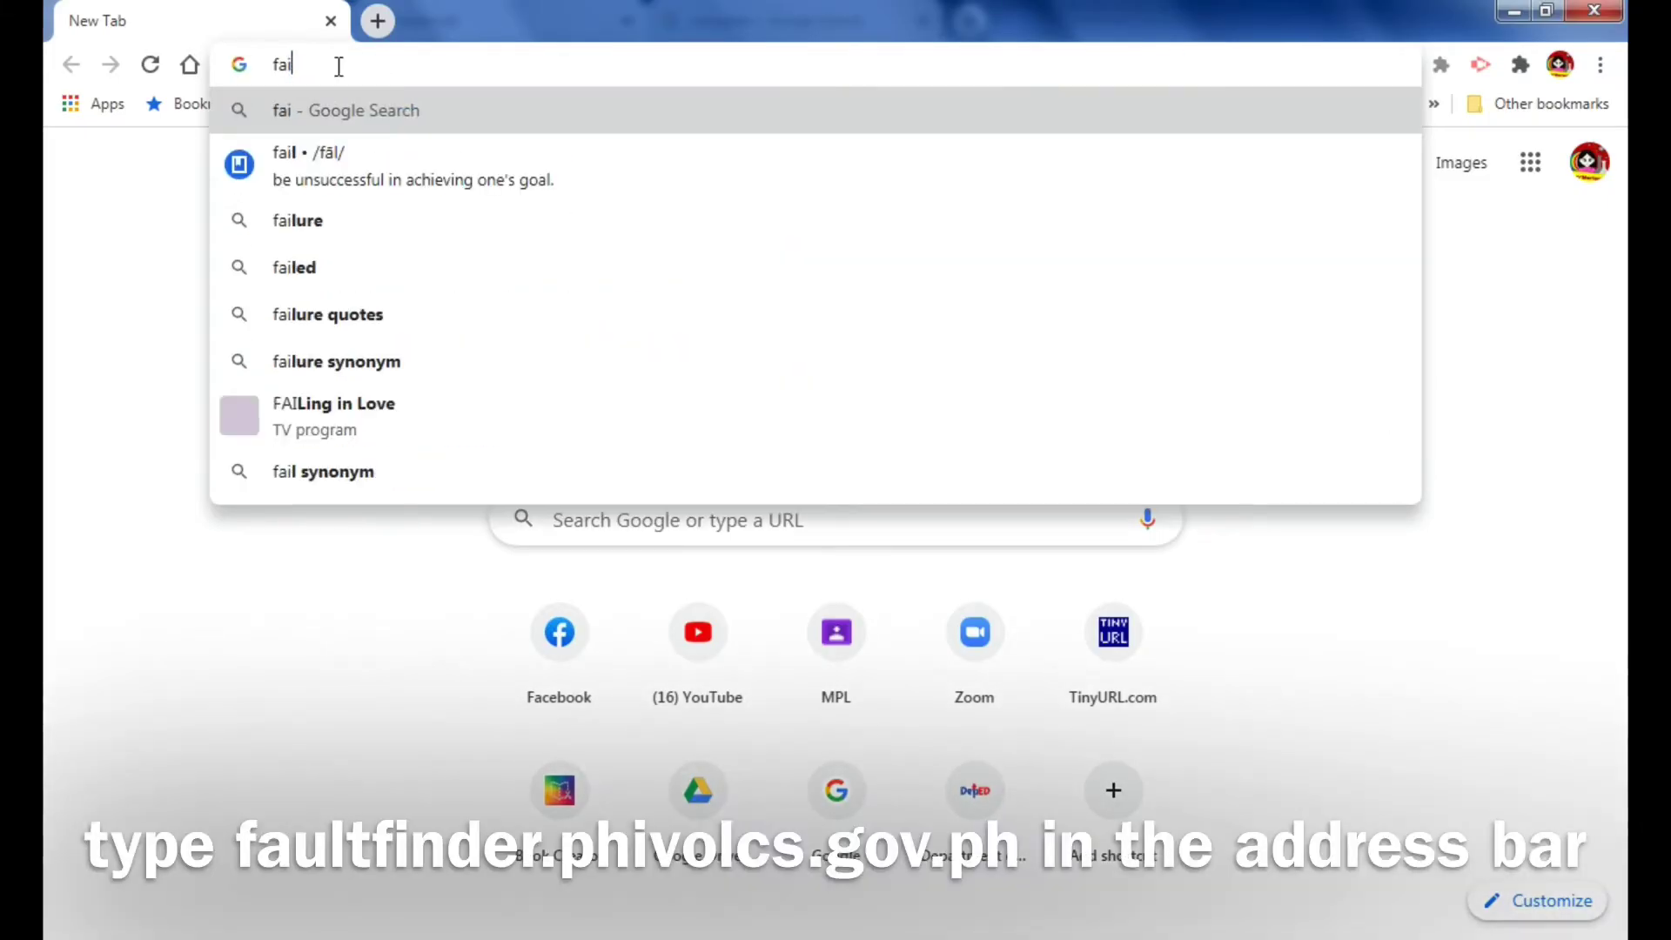
key(BackSpace)
text(ultfinder.phivolcs.dost.gov.ph)
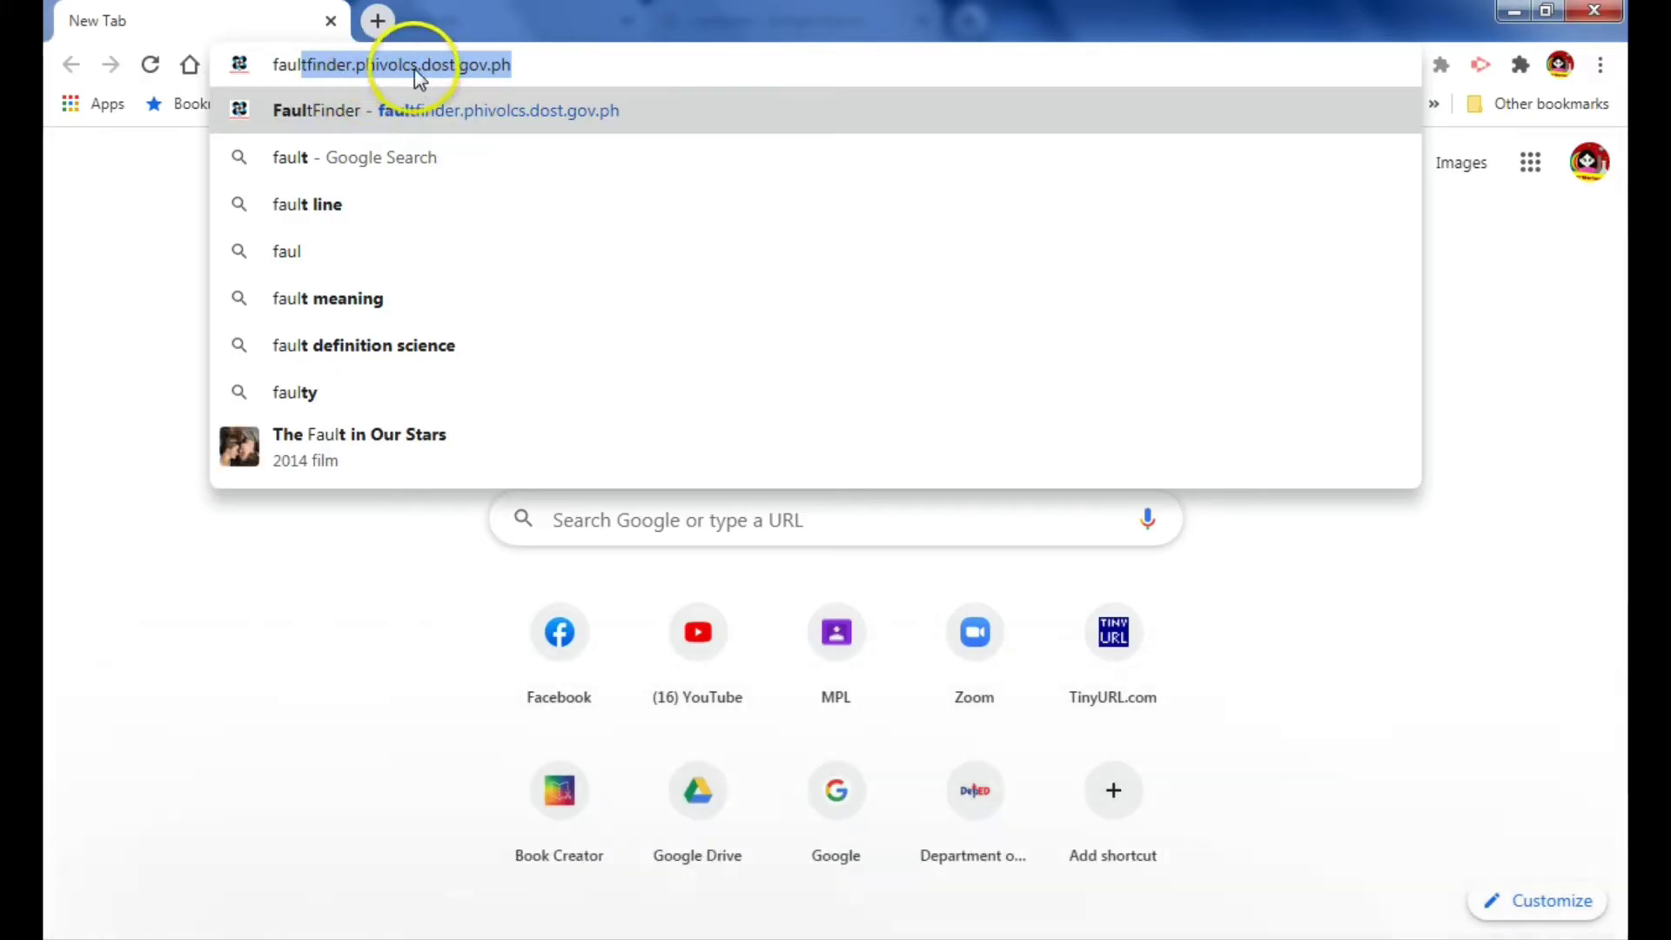
key(Return)
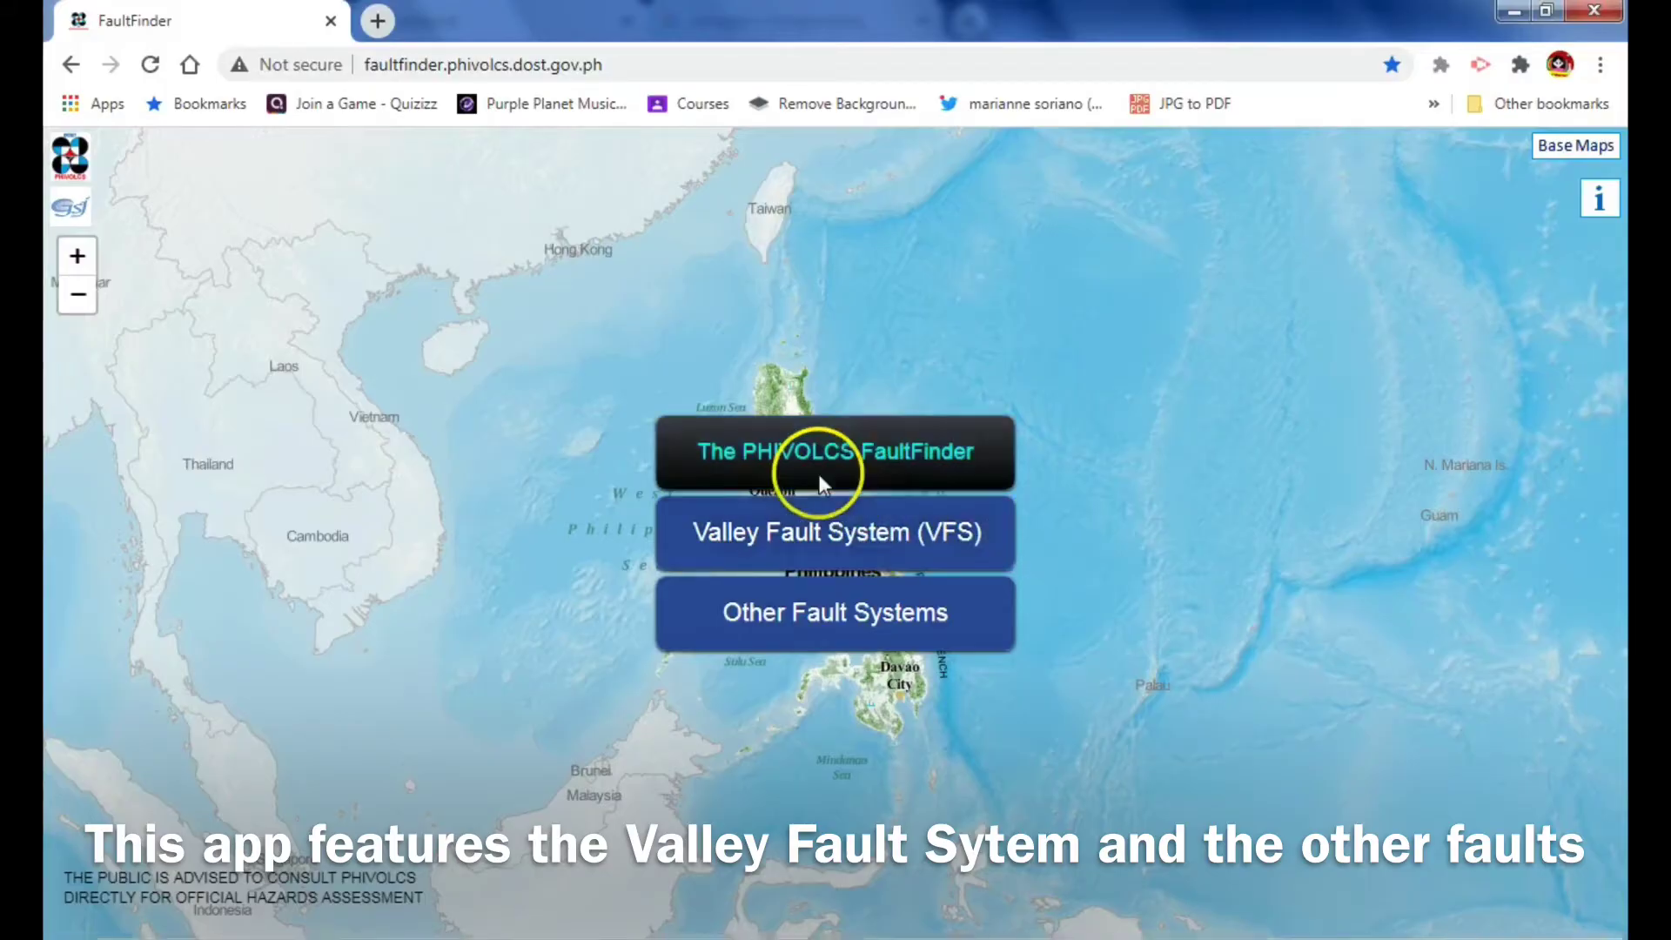
- Show the PHIVOLCS FaultFinder about notice describing who built the web app
click(744, 472)
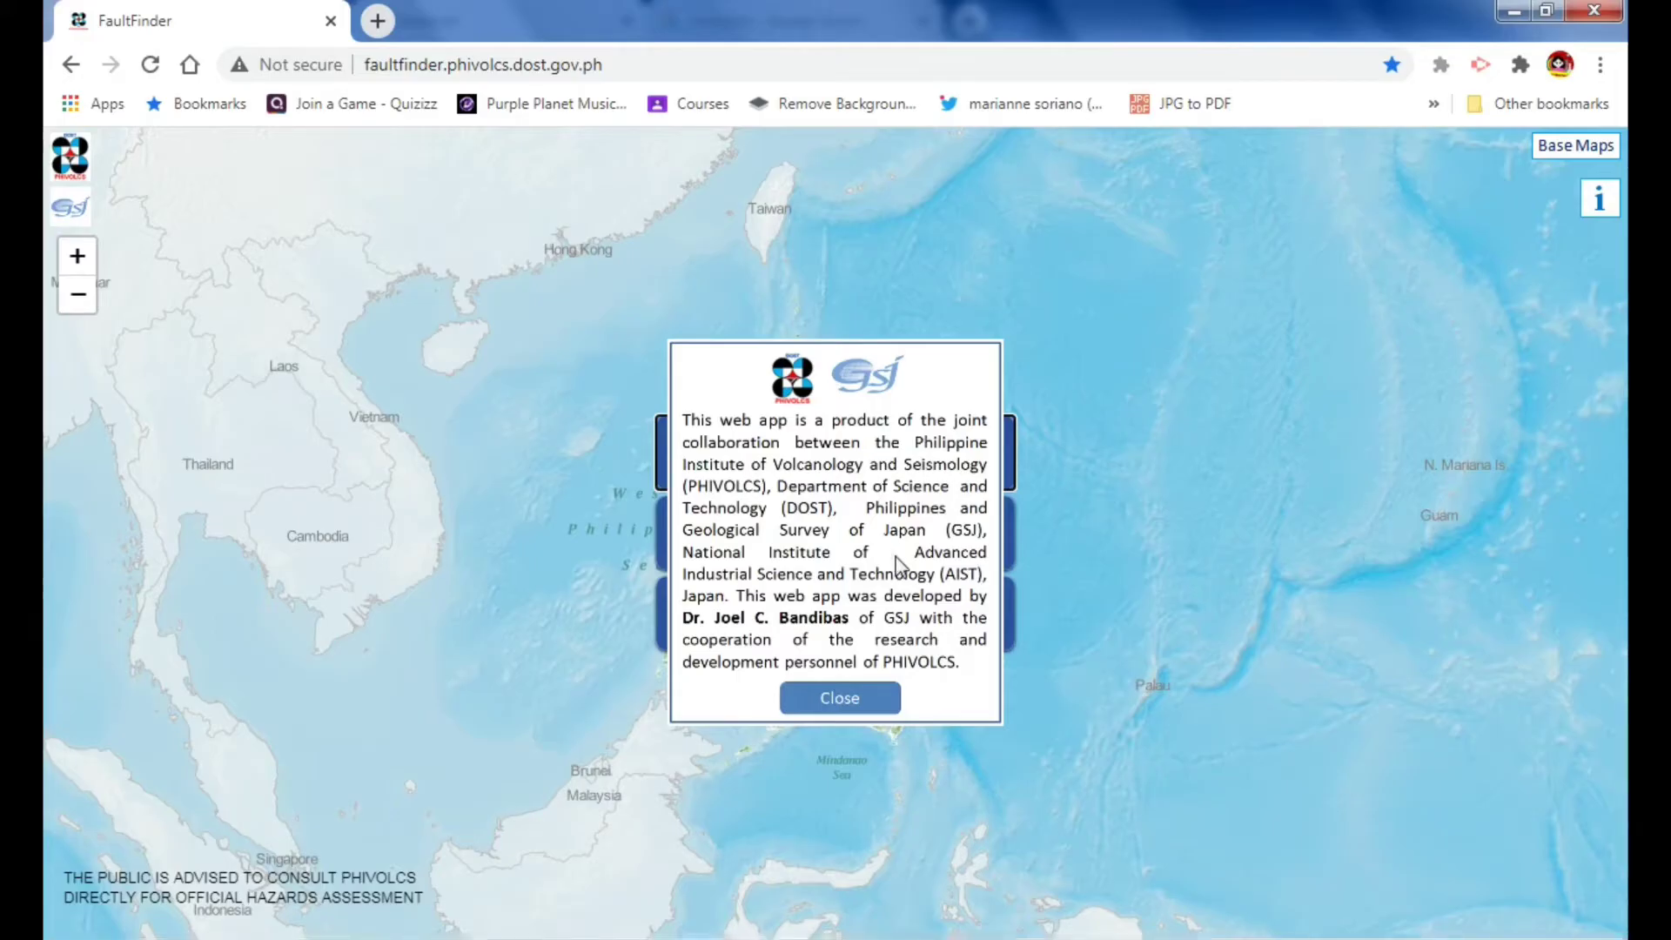
- Close the about notice, choose Valley Fault System (VFS), and agree to the disclaimer
click(841, 701)
click(825, 561)
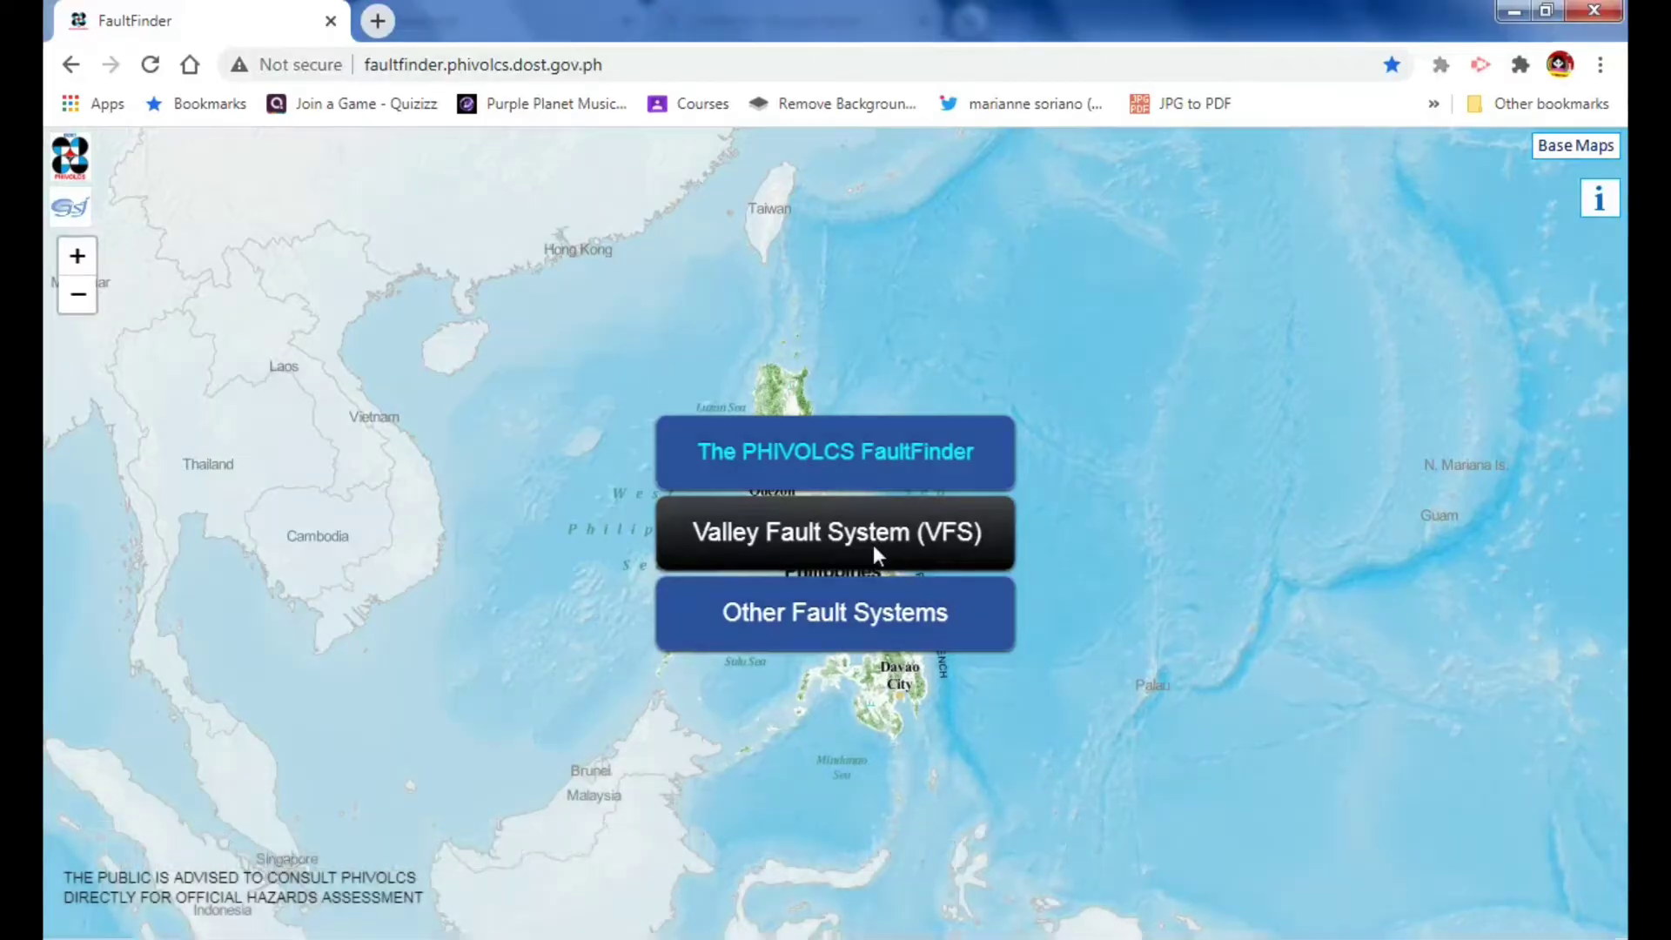
click(875, 548)
click(770, 781)
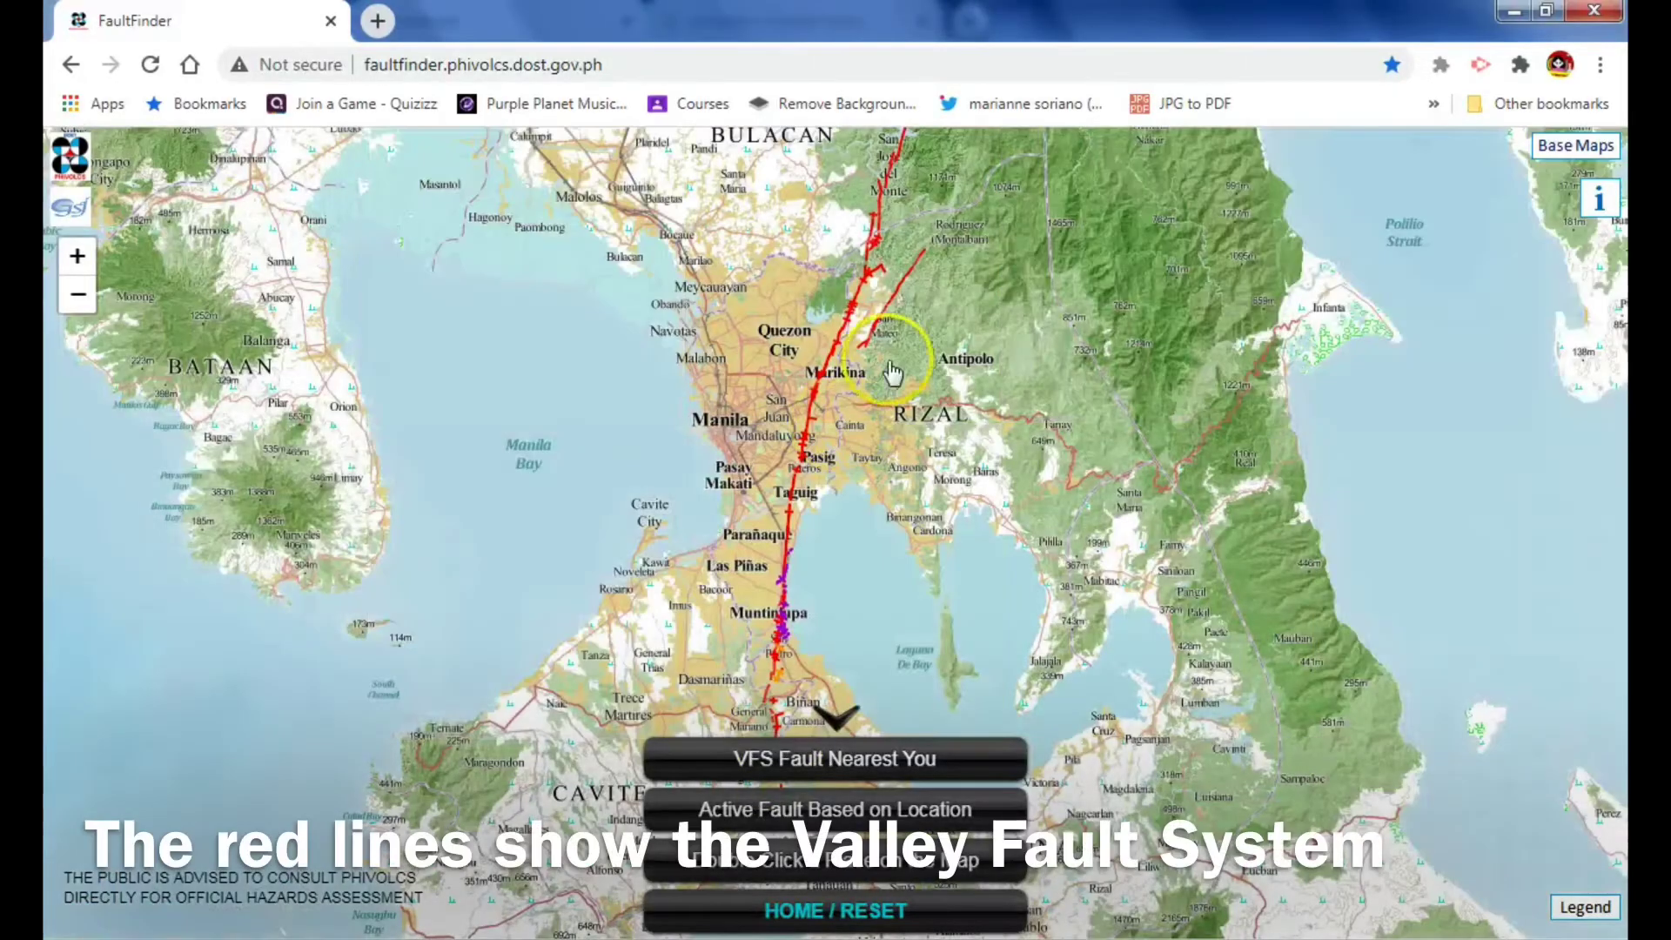
- Pan the map north to Bulacan, south along the fault toward Laguna, then back to Metro Manila
drag(962, 337, 937, 432)
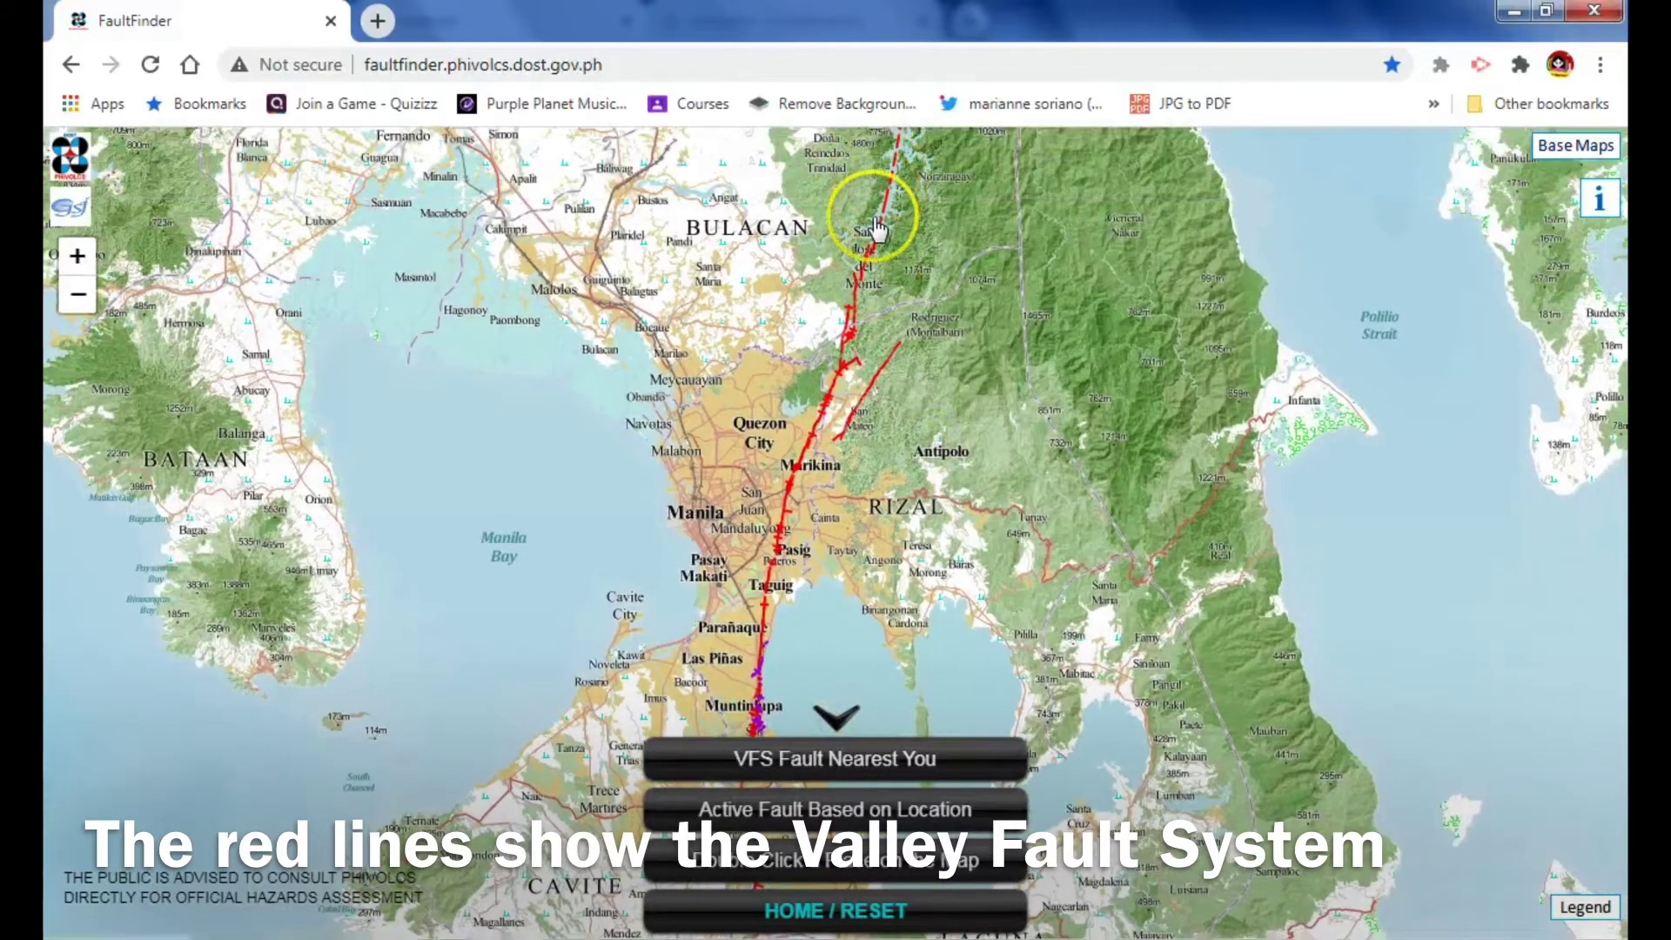
drag(789, 655, 873, 307)
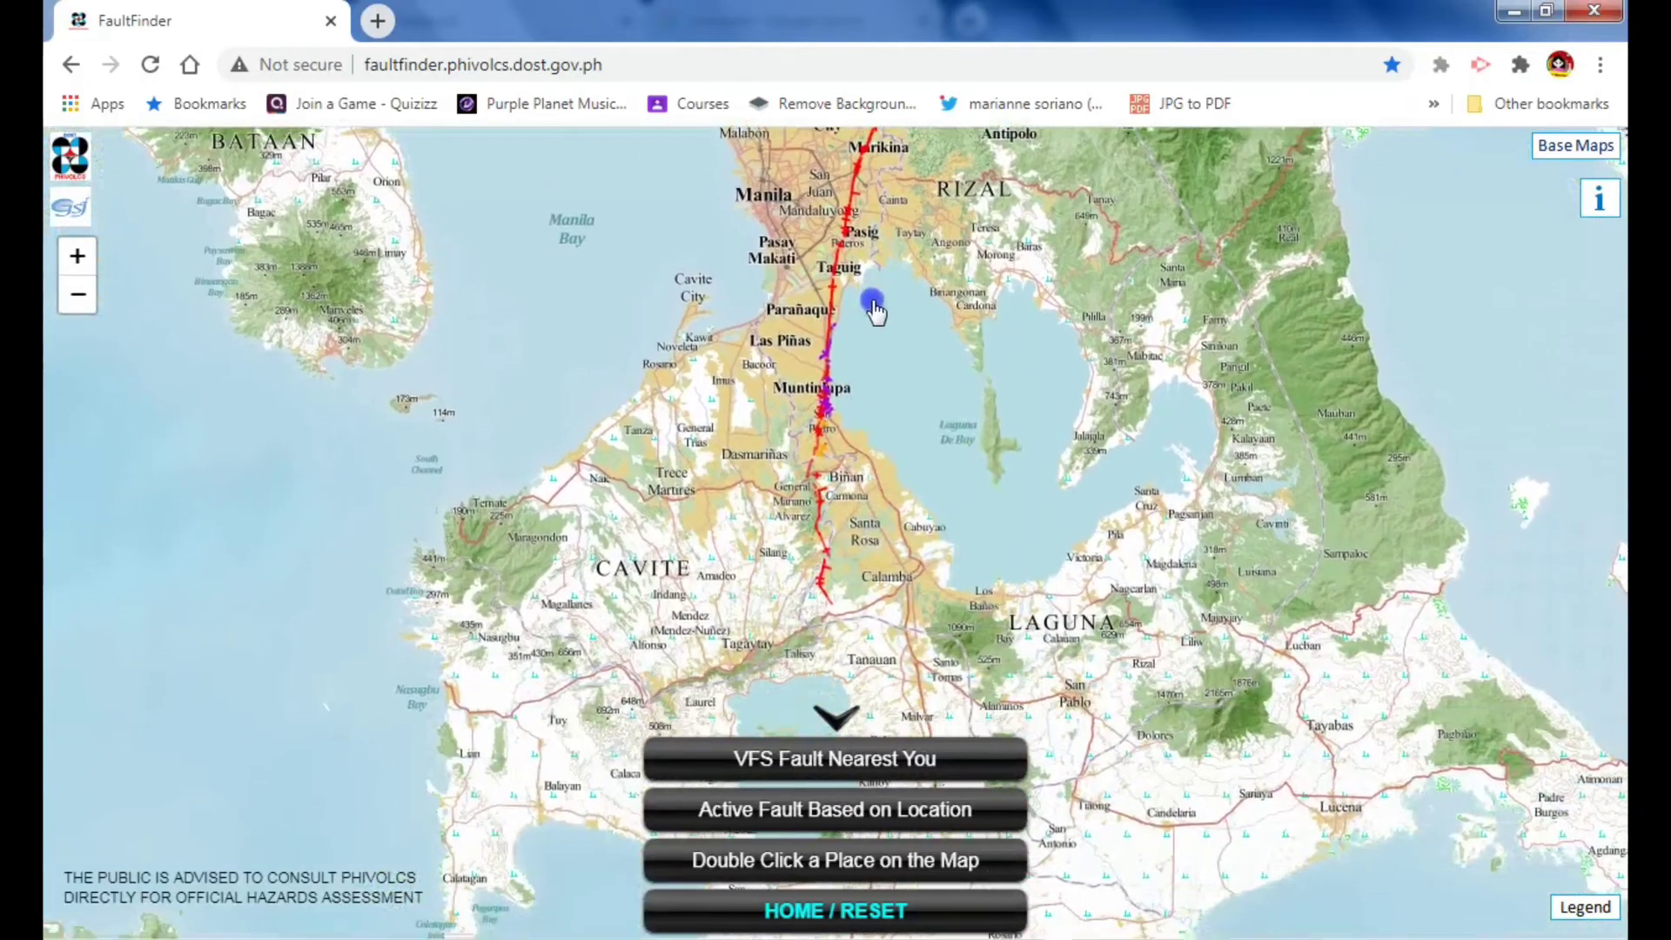
drag(1001, 381, 959, 510)
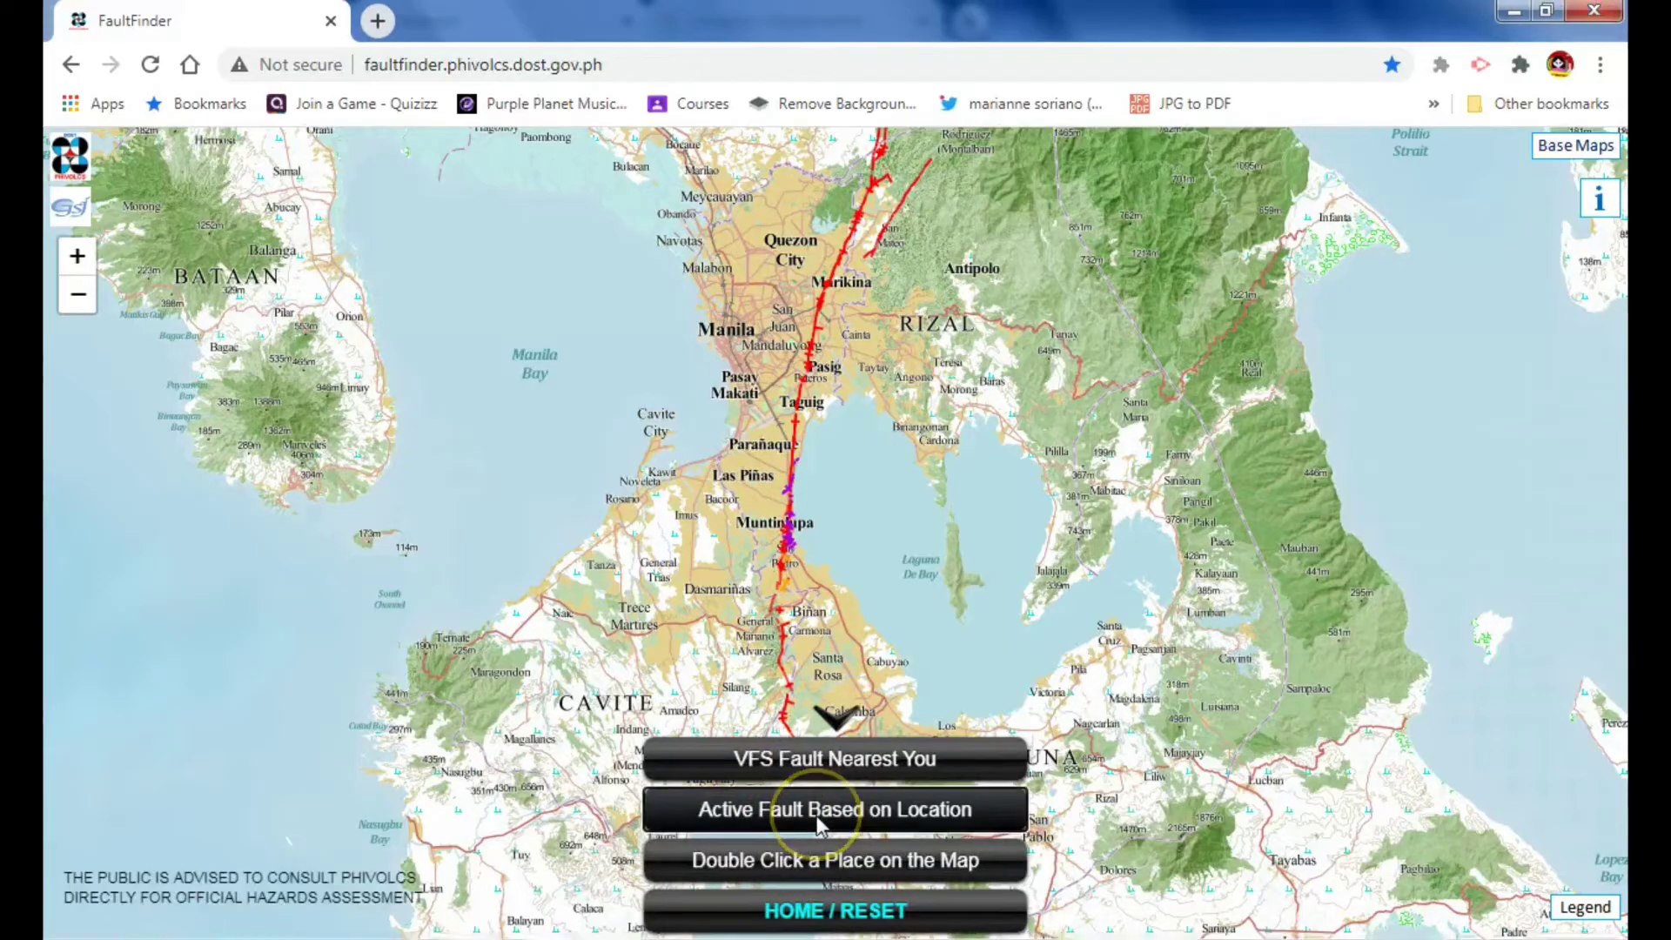
- Start a location search and choose Bulacan as the province
click(819, 823)
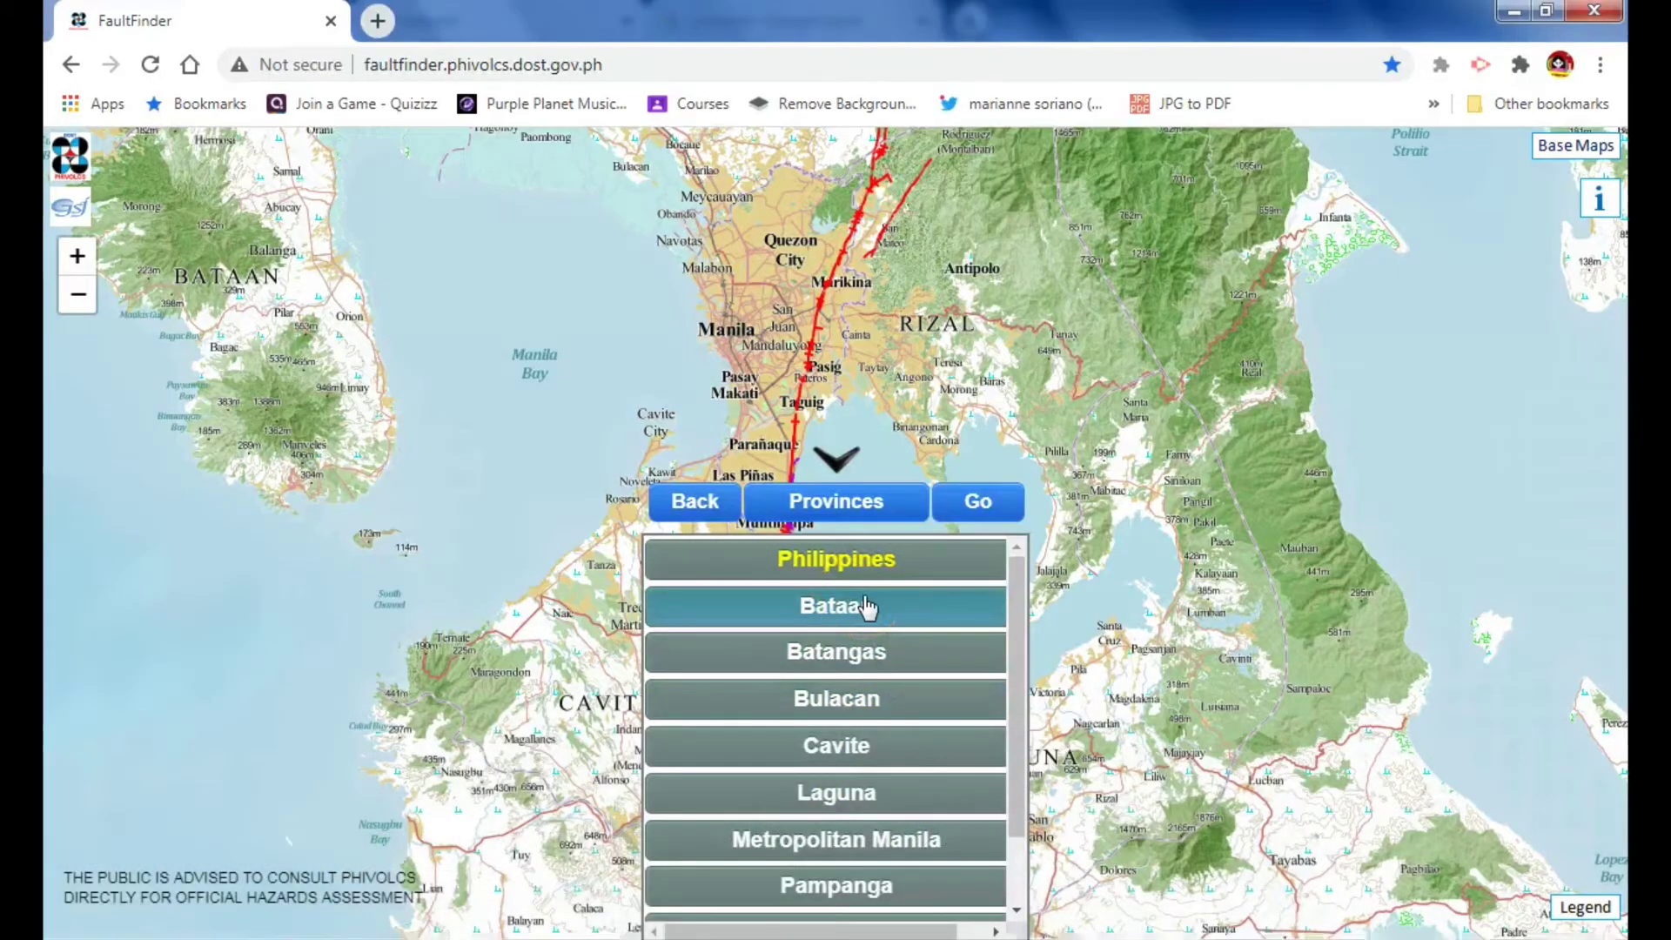
click(895, 624)
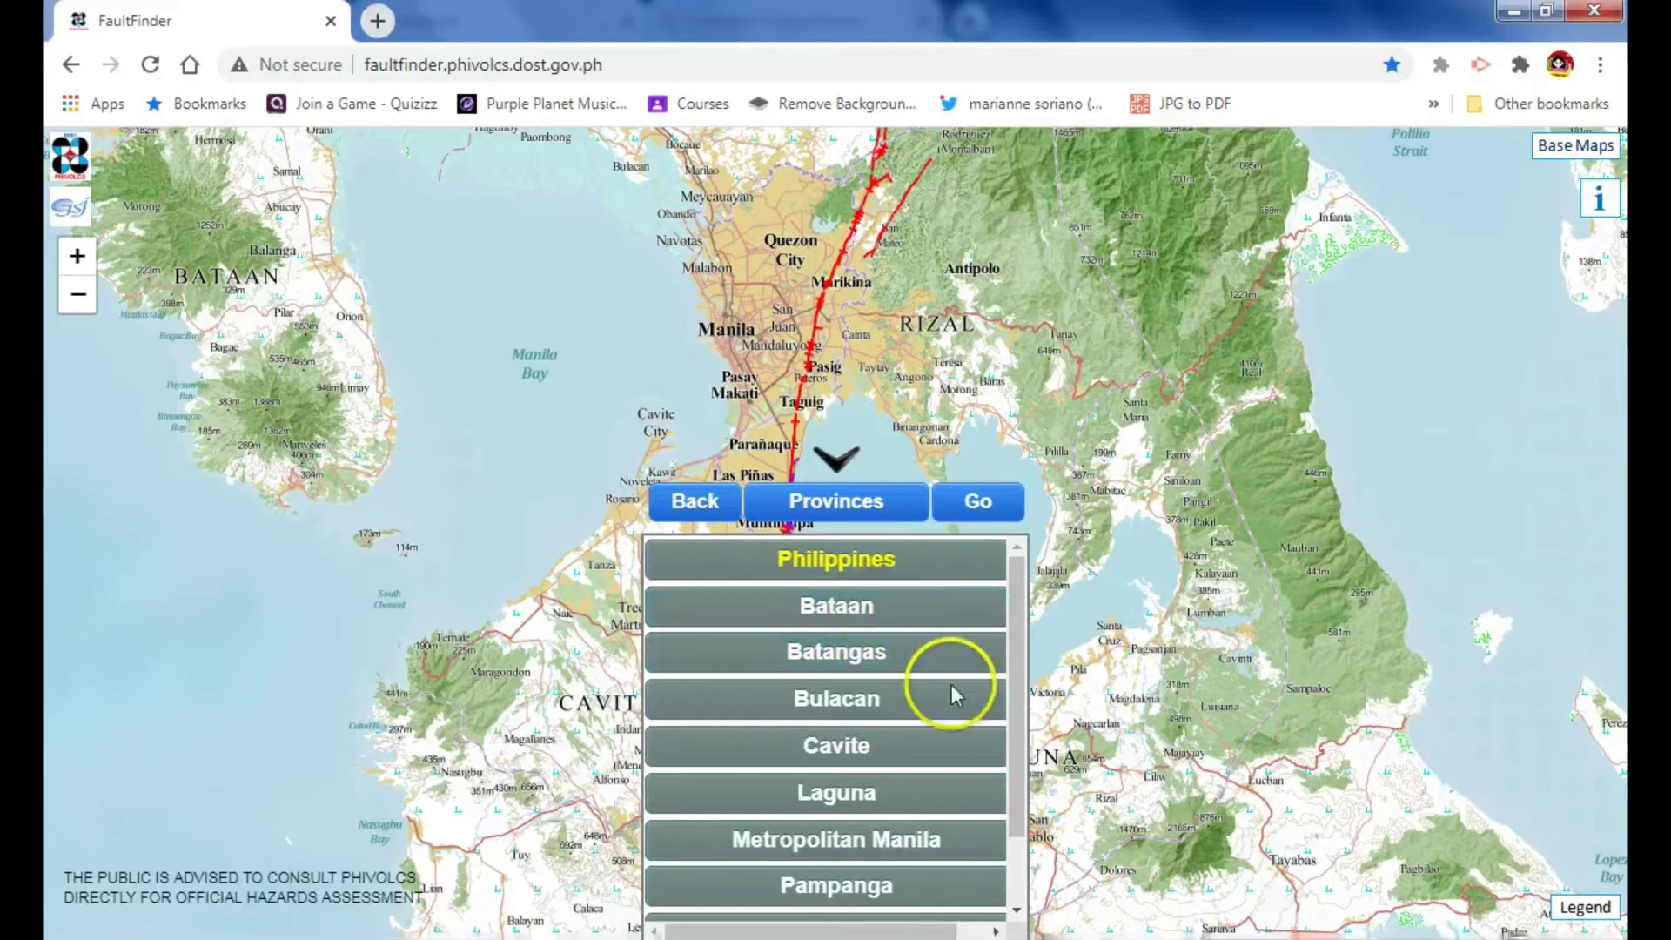
drag(1014, 814, 1020, 888)
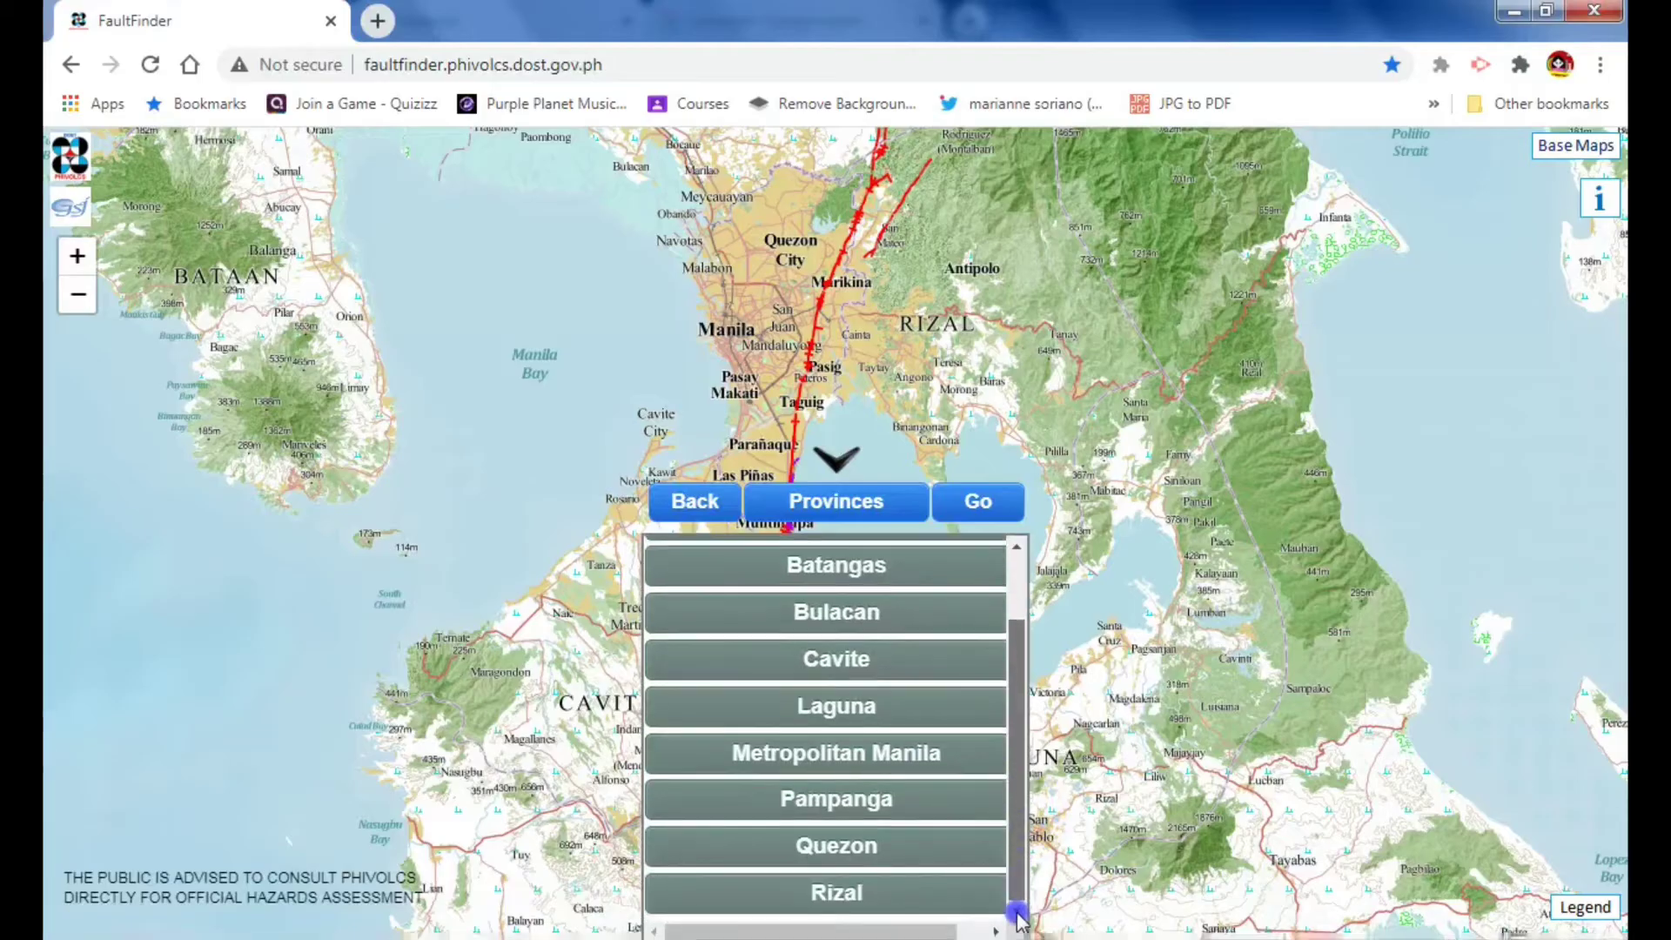
scroll(879, 783, up, 2)
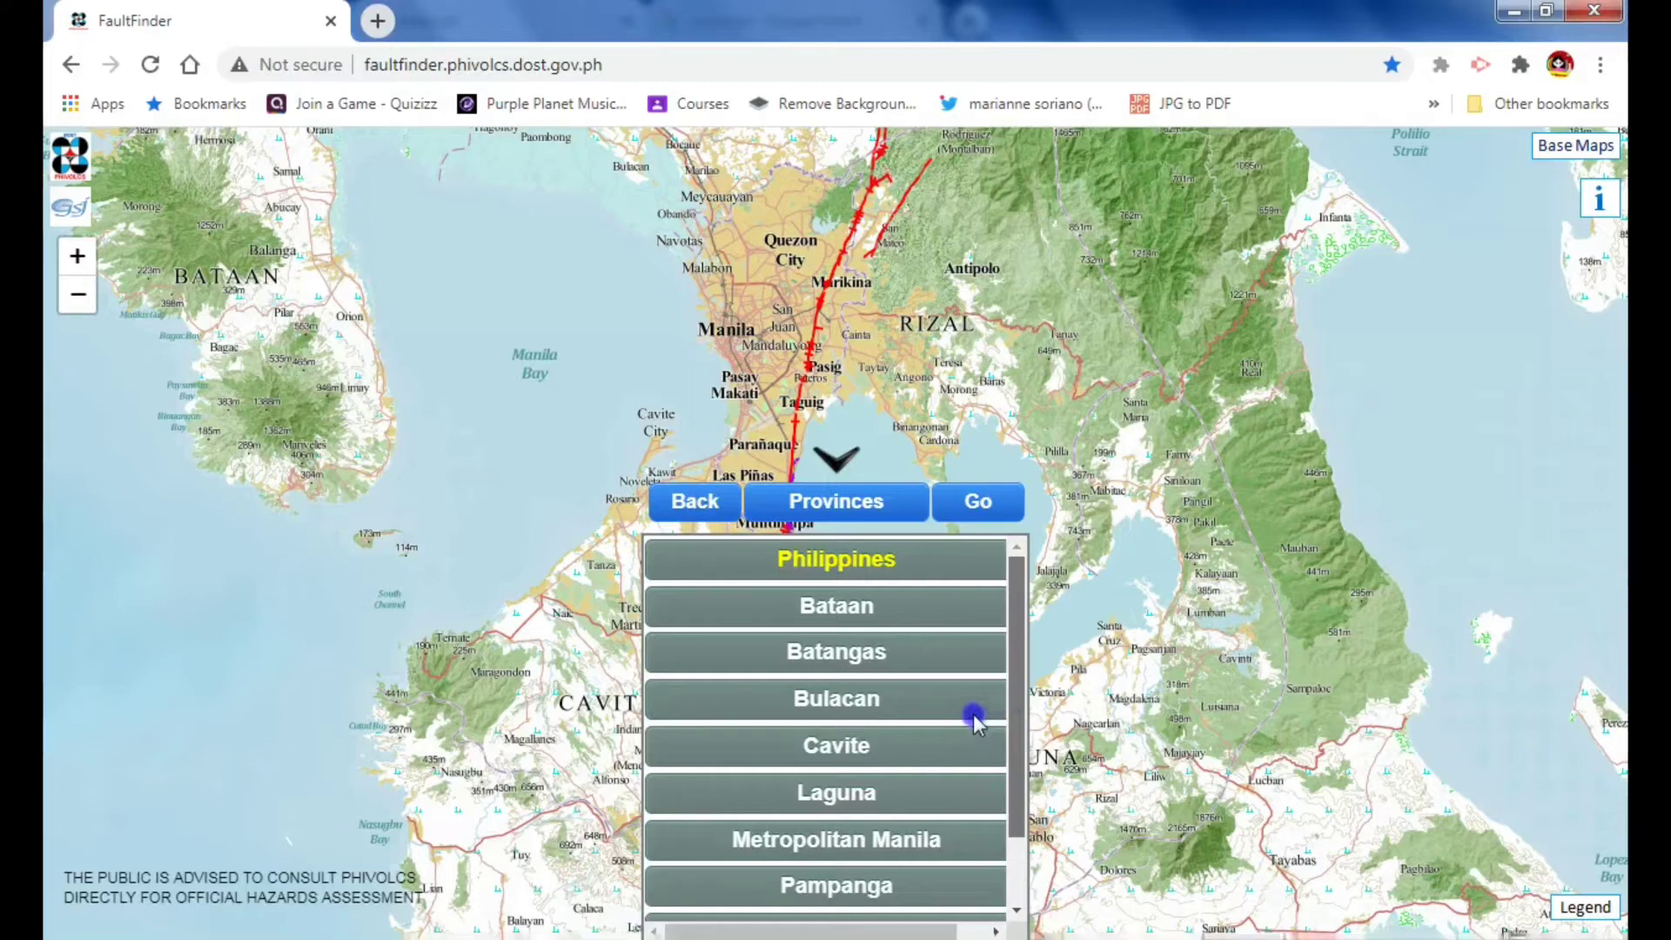
scroll(1018, 757, down, 1)
click(848, 683)
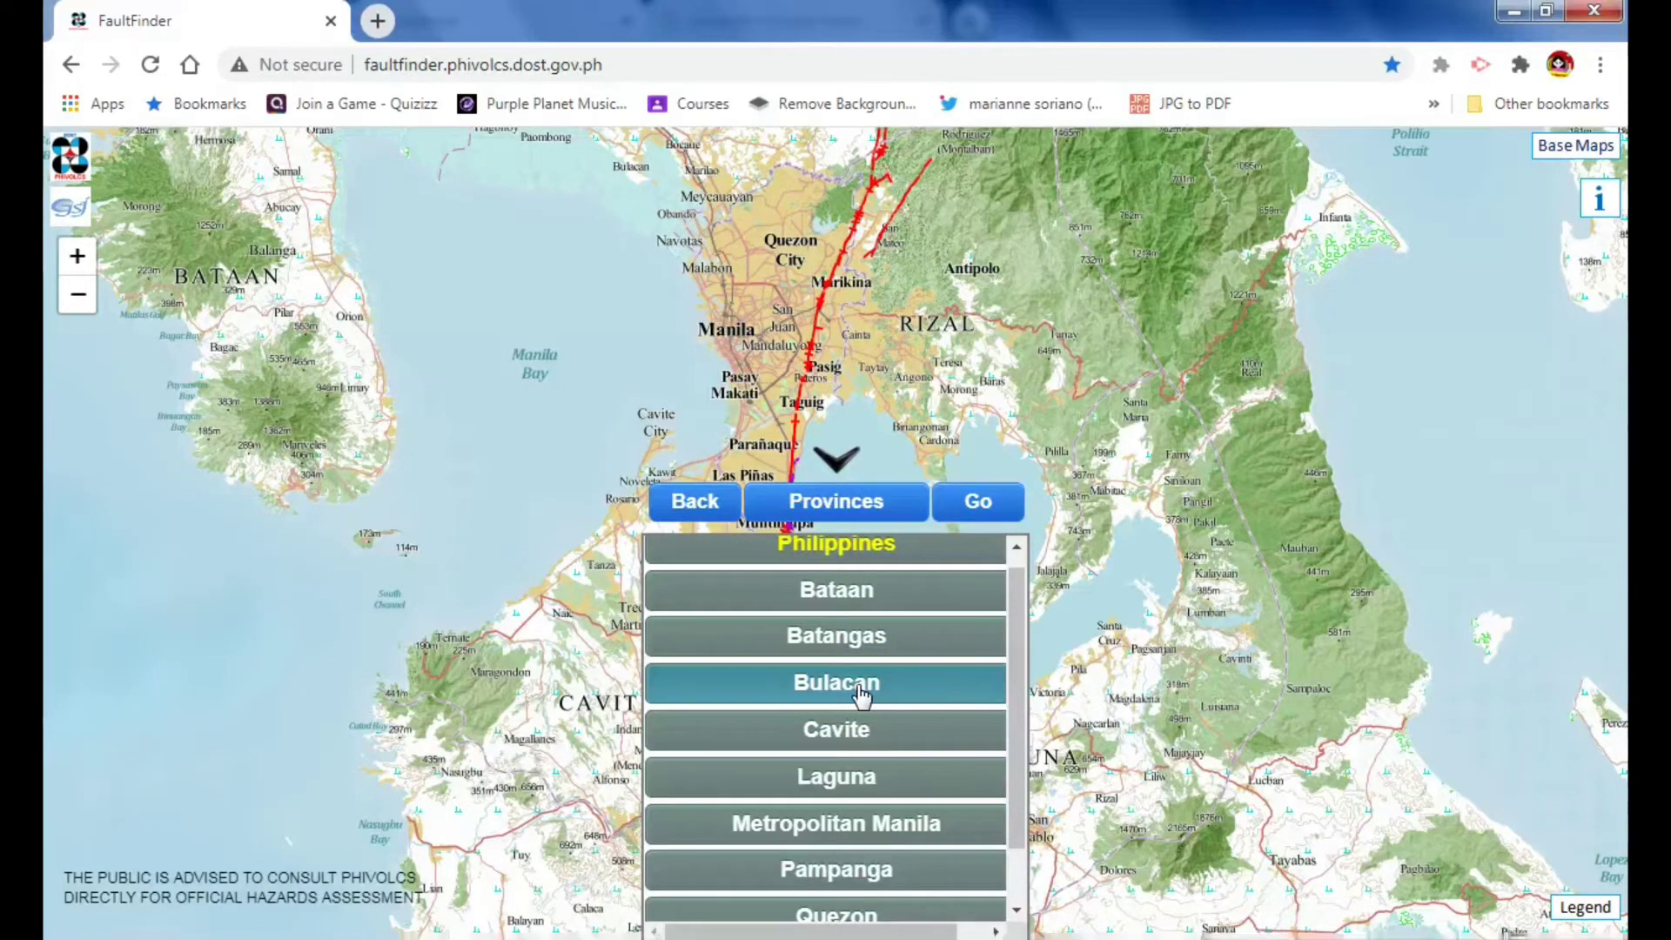
click(863, 699)
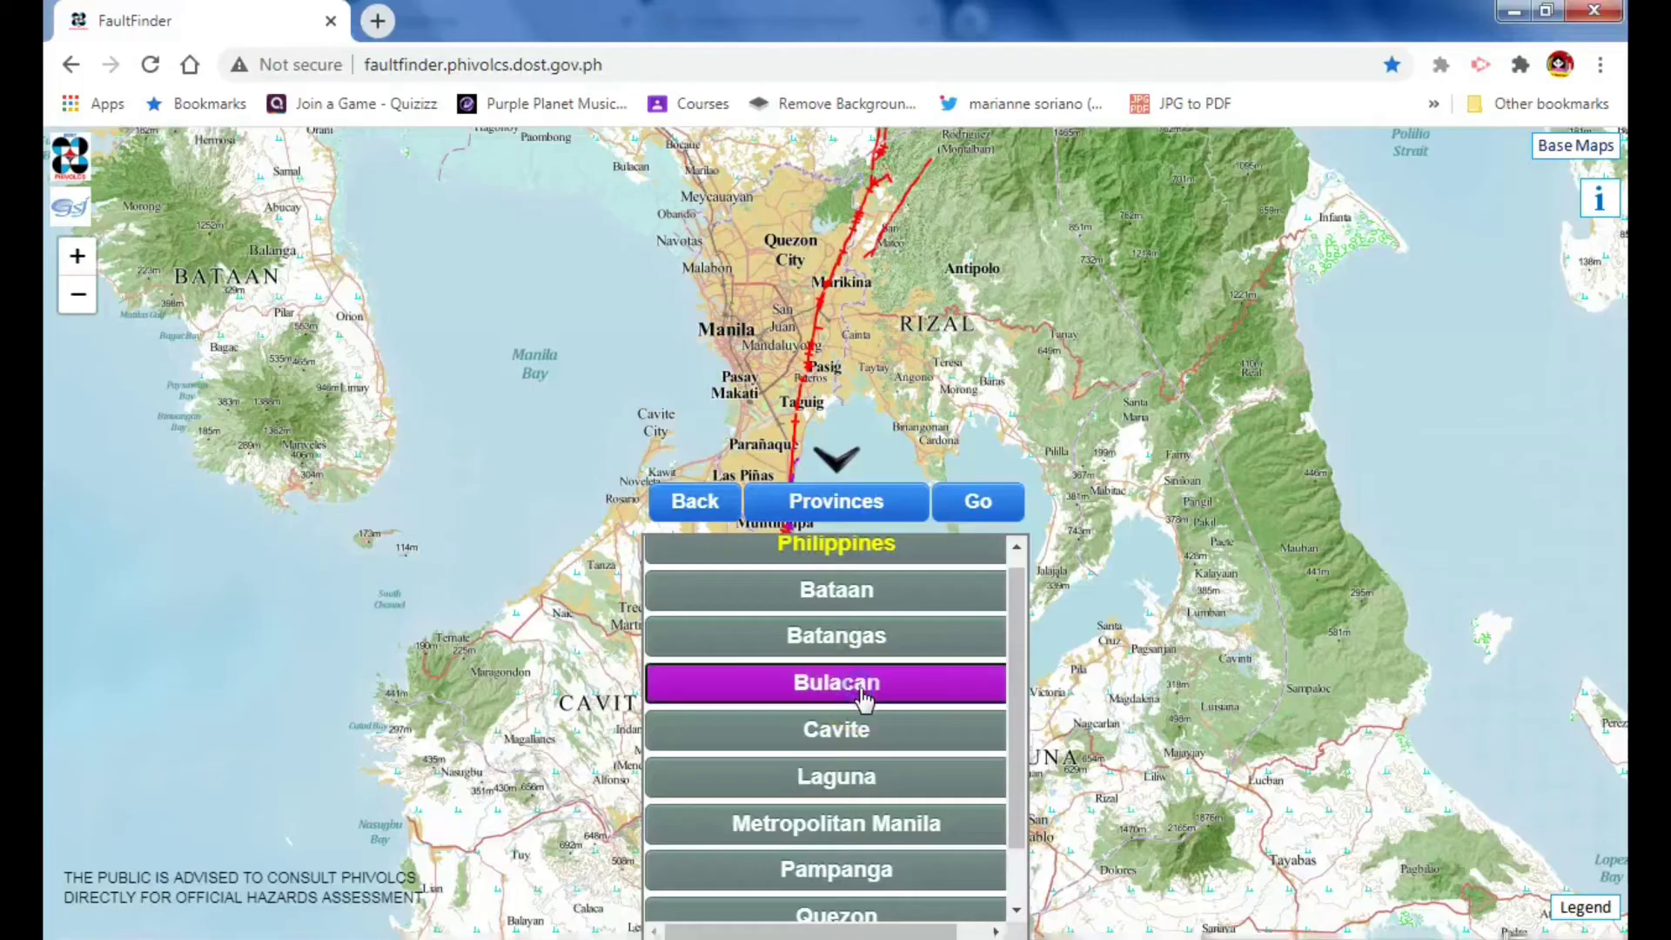
- Select Bustos municipality and Malamig barangay, then pin Malamig with its nearest-fault distance
click(972, 526)
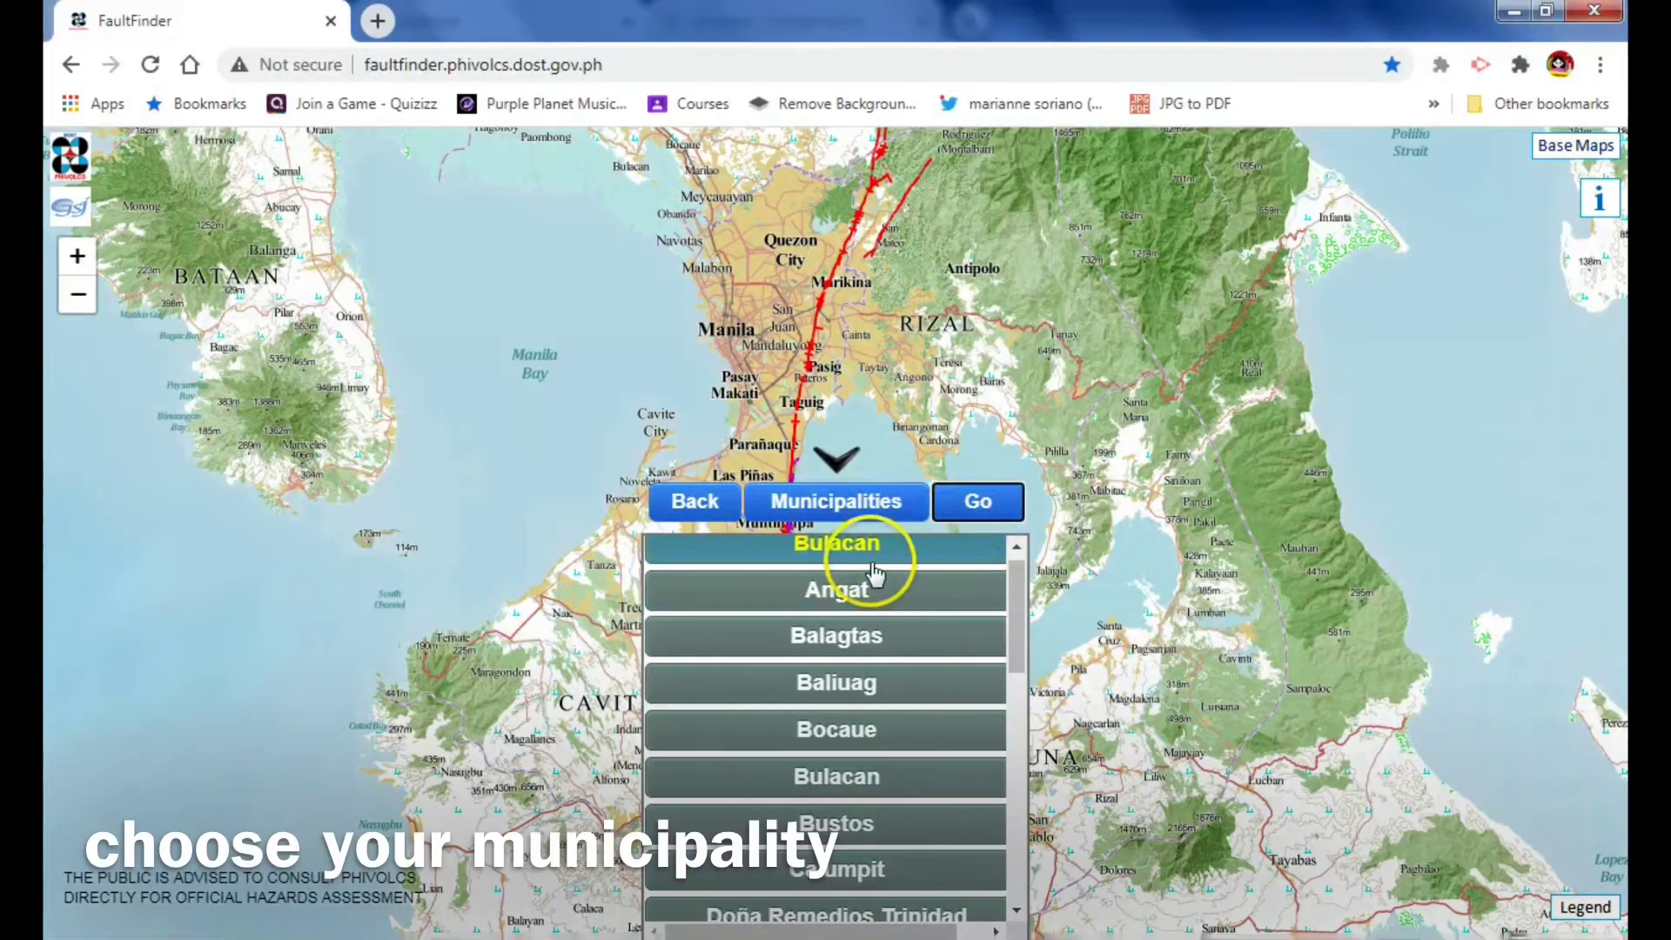
drag(1015, 614, 1013, 675)
click(794, 649)
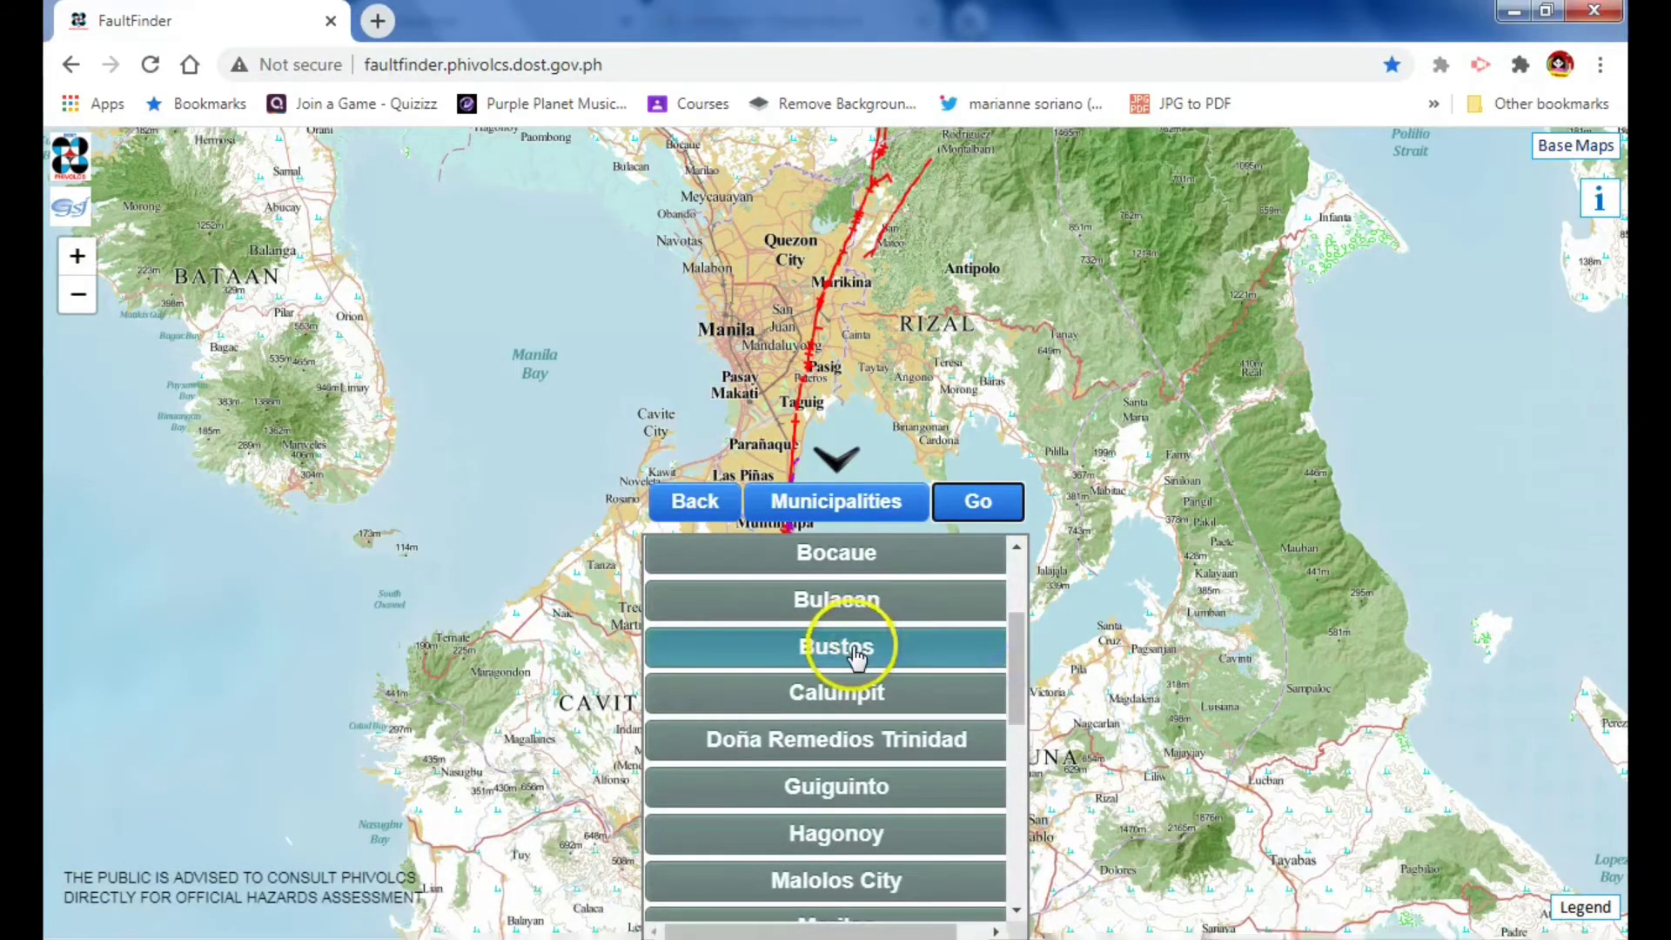
click(997, 522)
click(981, 518)
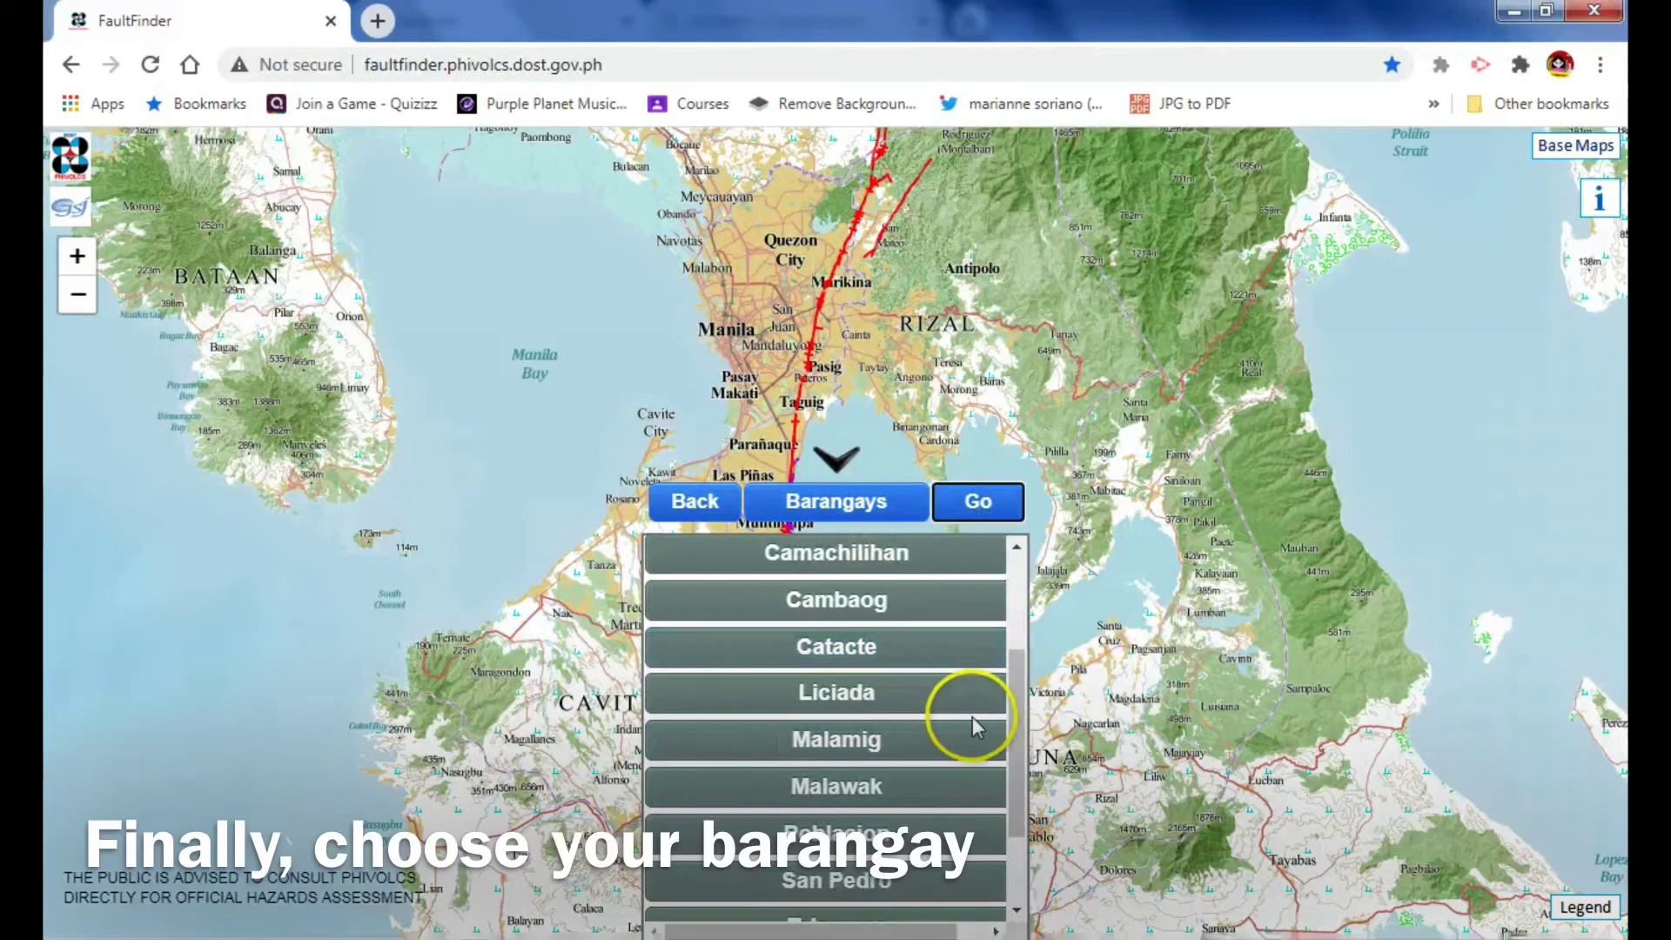
mouse_move(1015, 677)
mouse_down()
mouse_move(1021, 766)
mouse_move(1008, 682)
mouse_up()
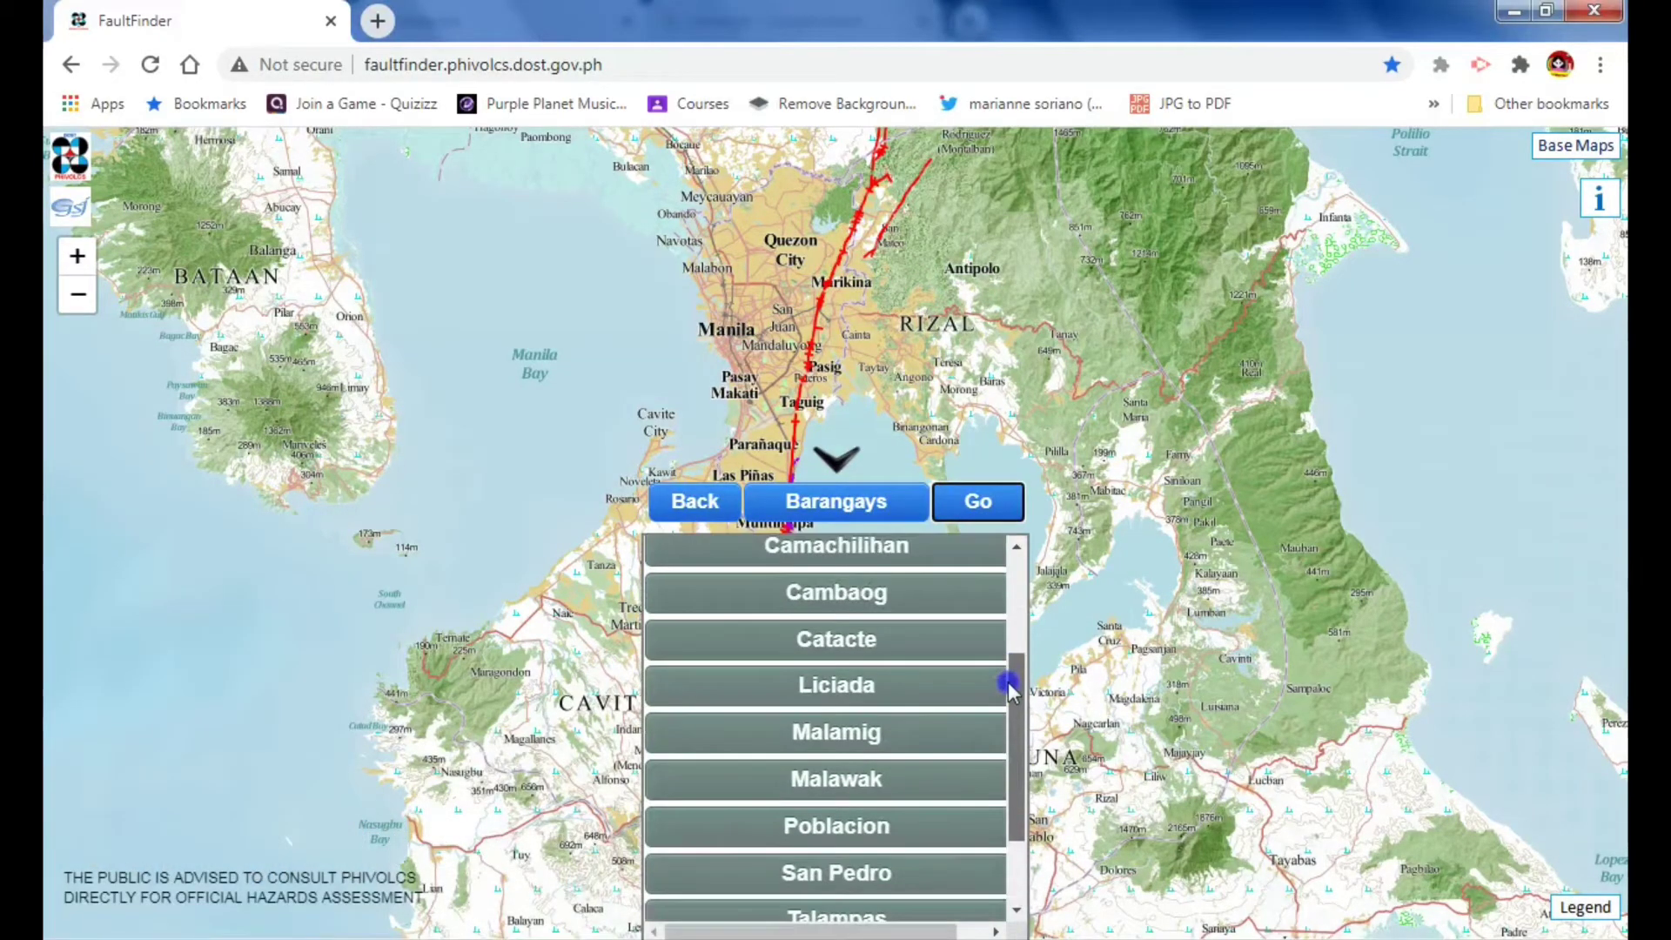
click(870, 745)
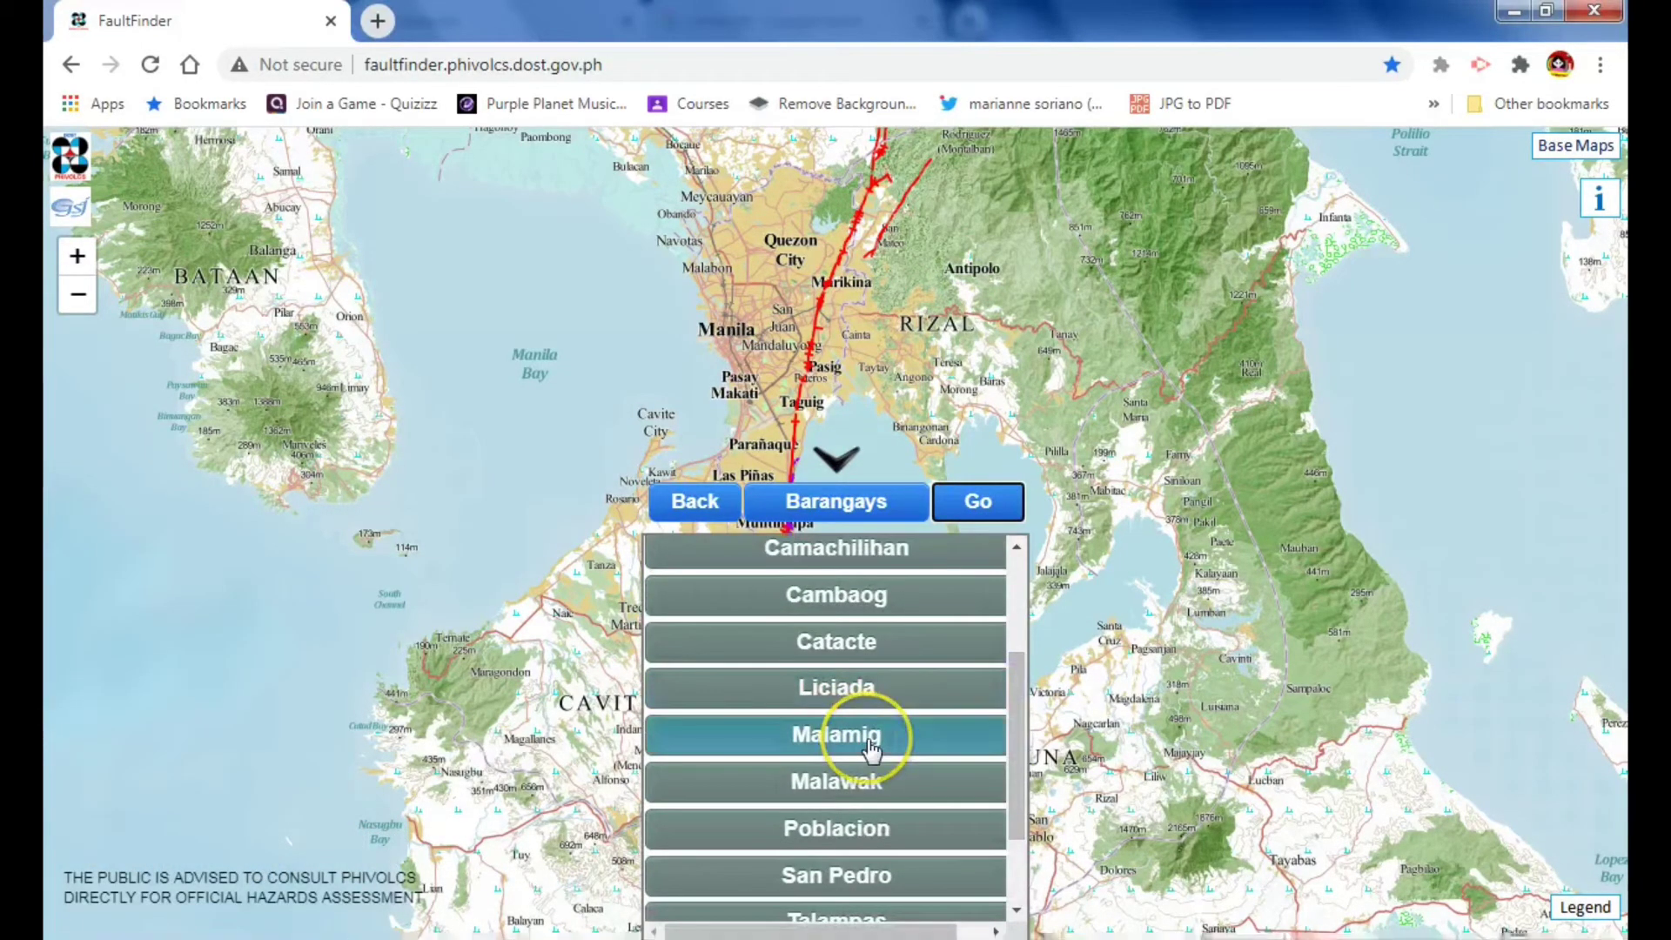
click(981, 505)
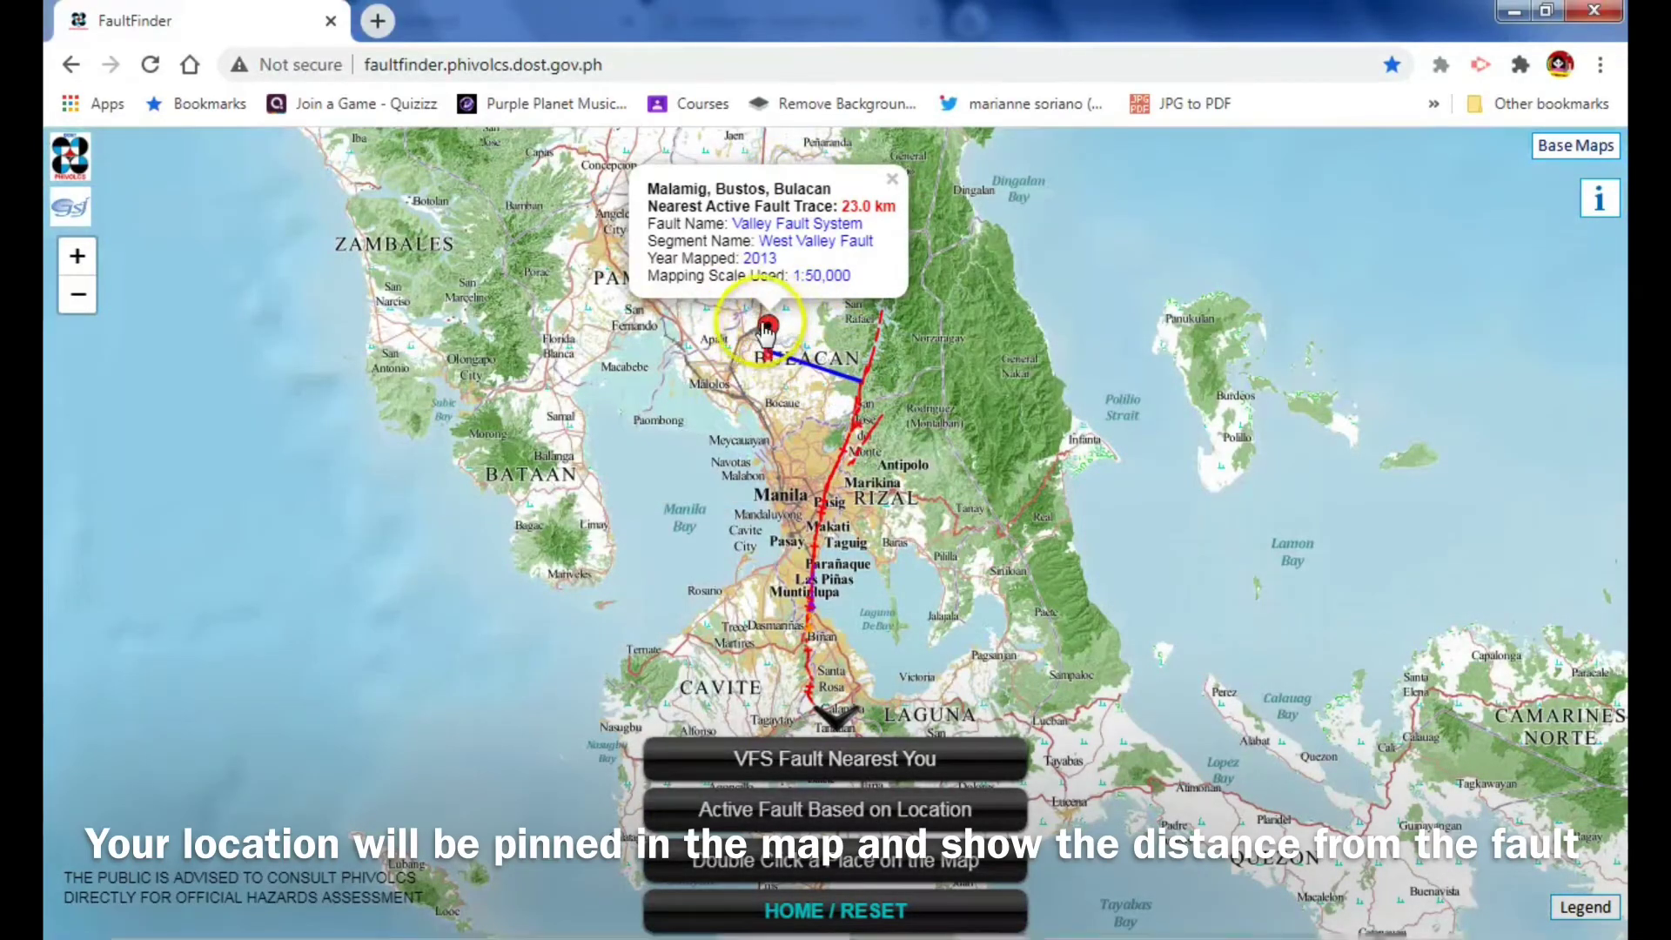
- Zoom in twice around Malamig and reopen its 23.0 km West Valley Fault popup
click(76, 257)
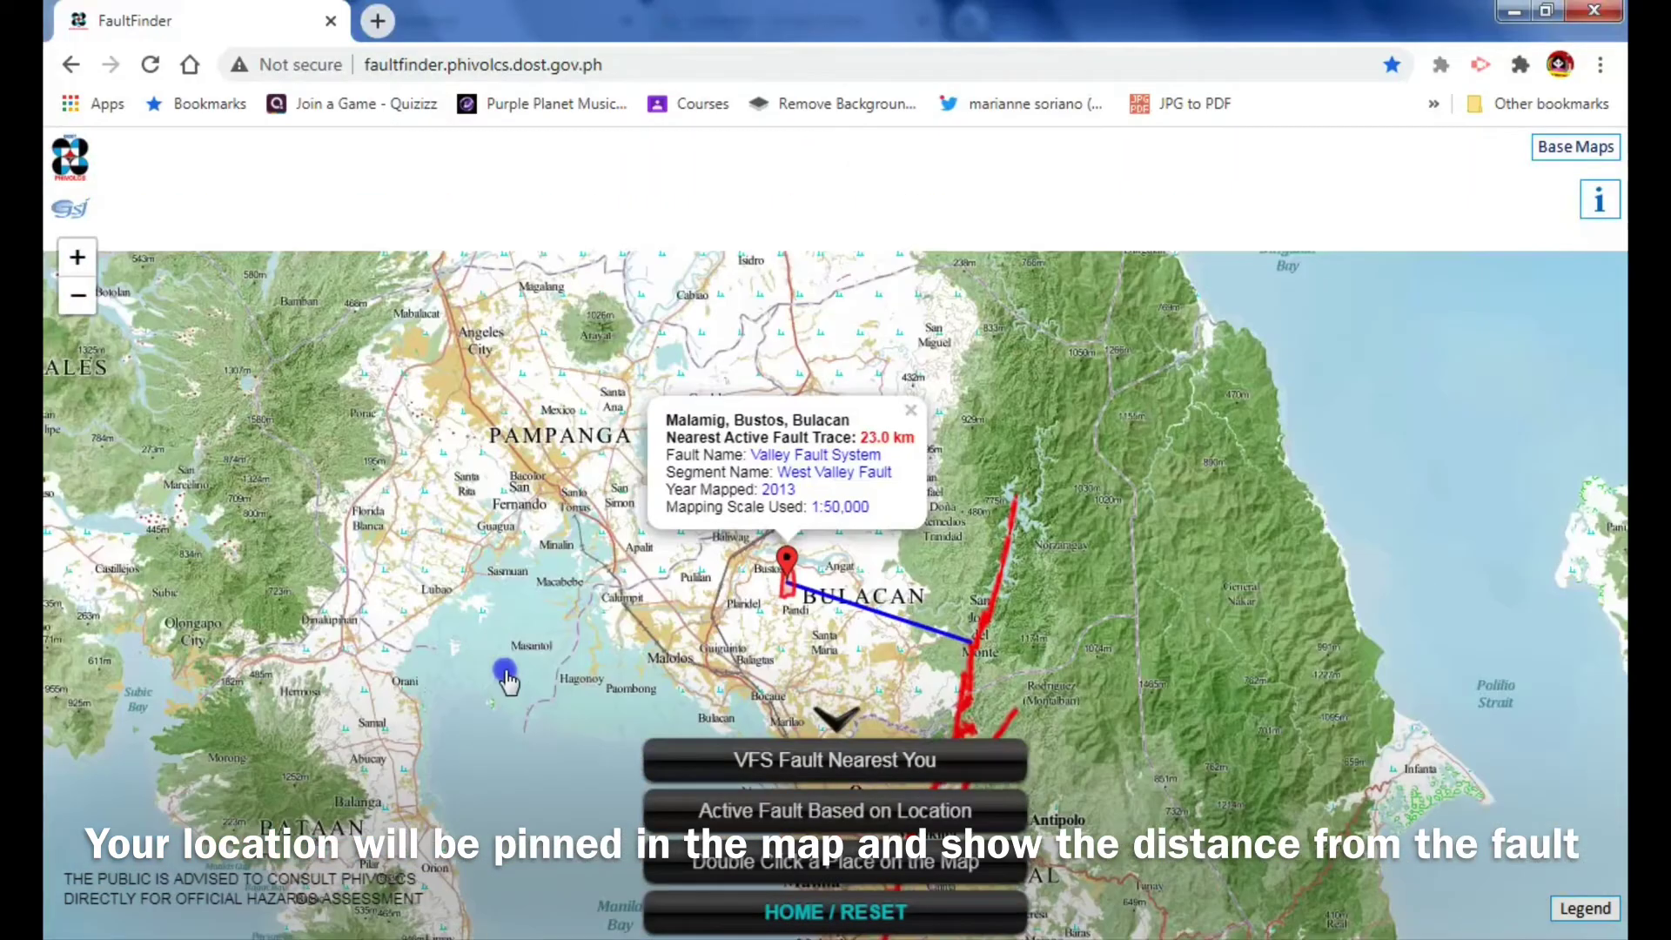
click(126, 311)
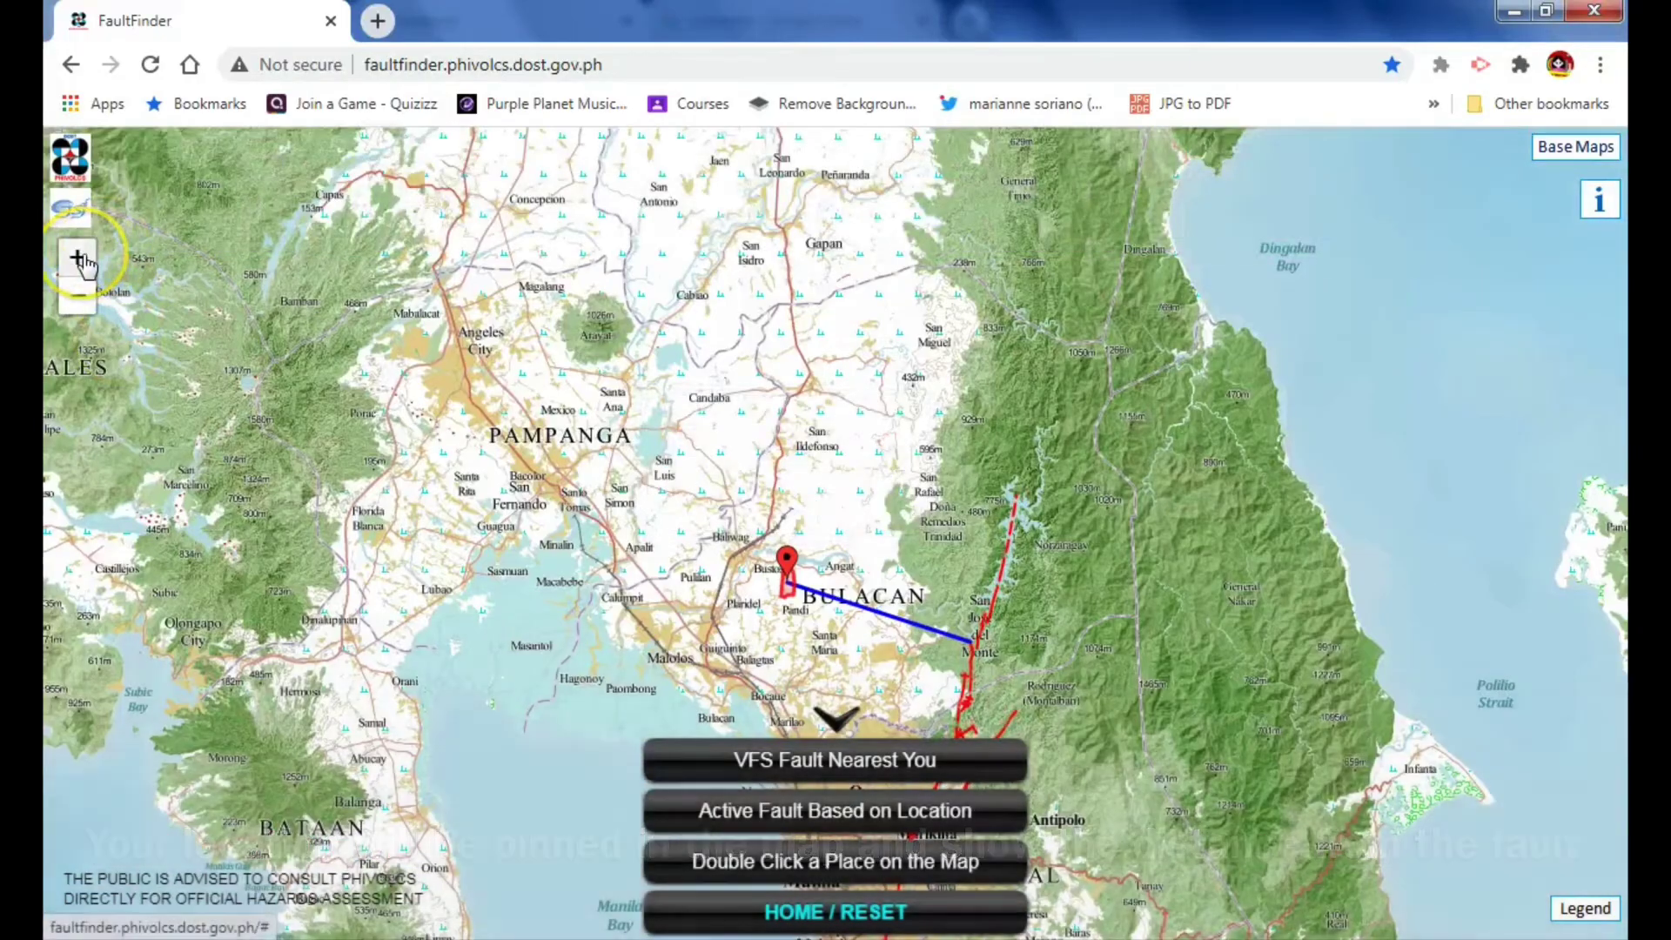
click(788, 561)
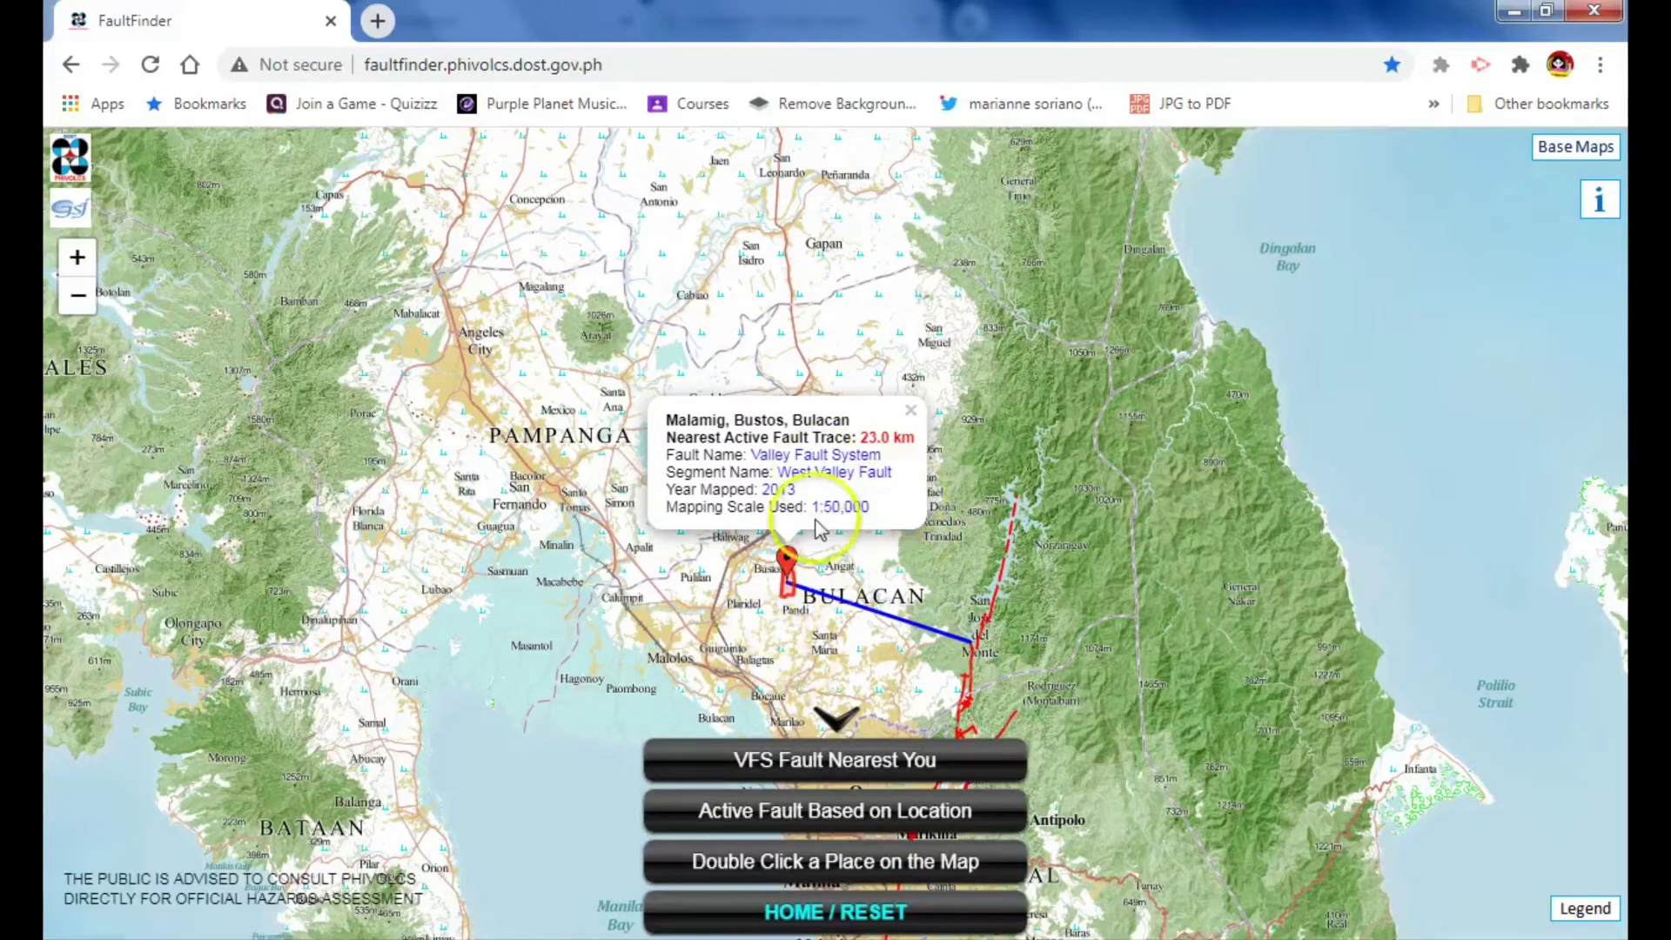
- Reset the map with HOME / RESET, choose Other Fault Systems, and agree to its disclaimer
click(838, 919)
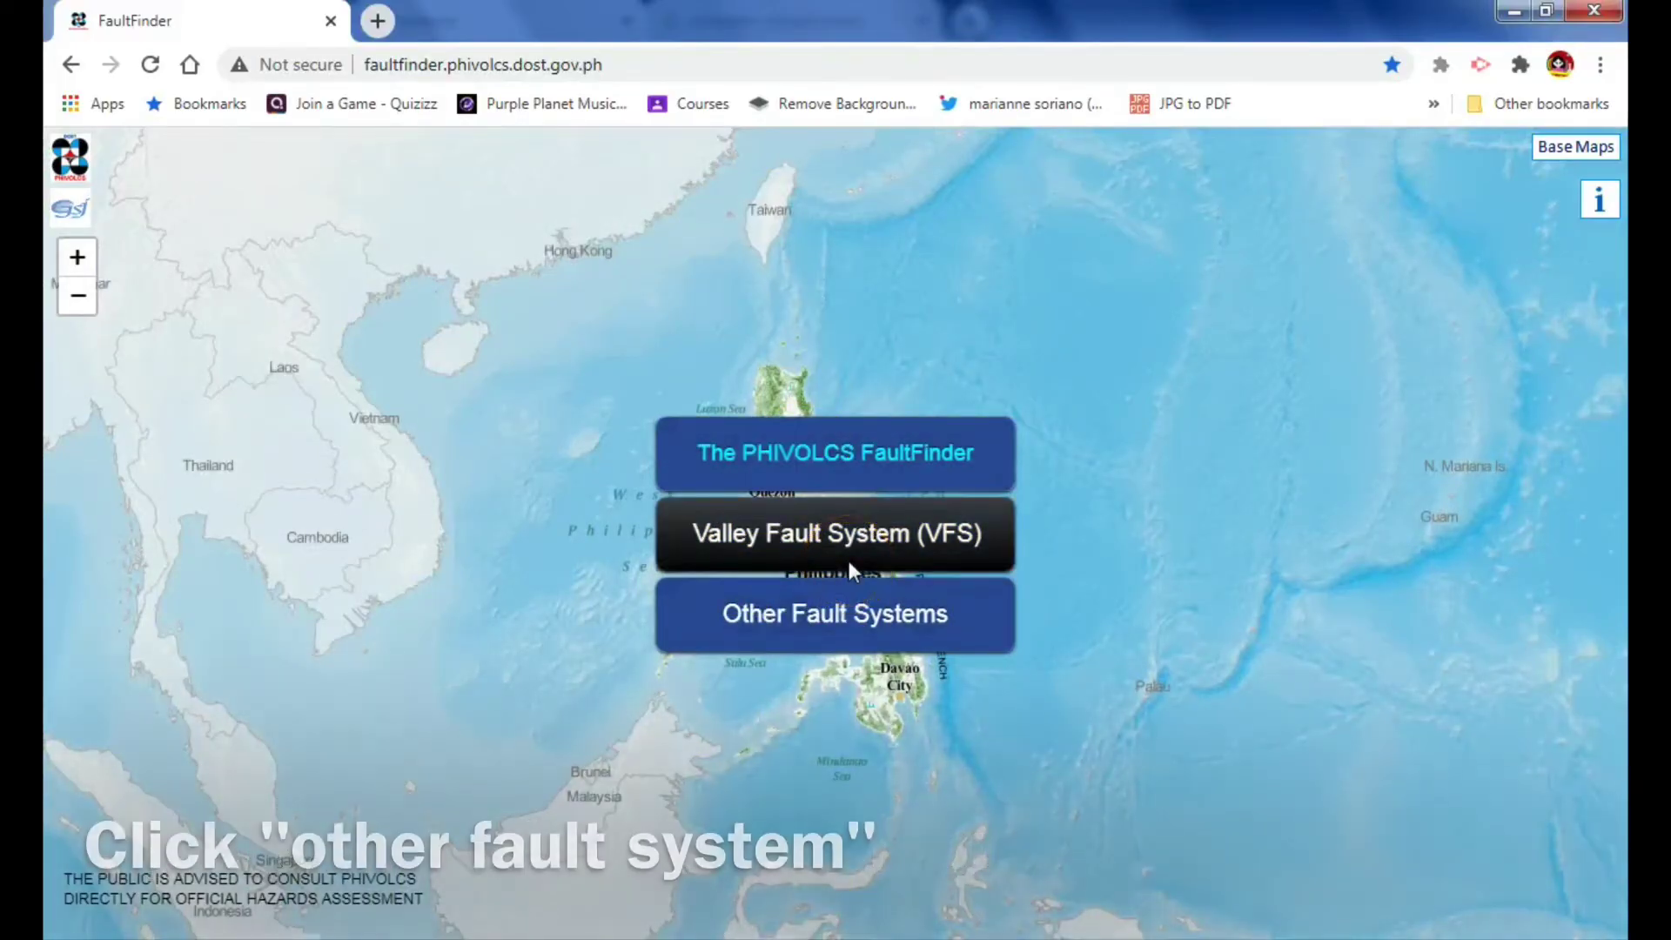
click(827, 614)
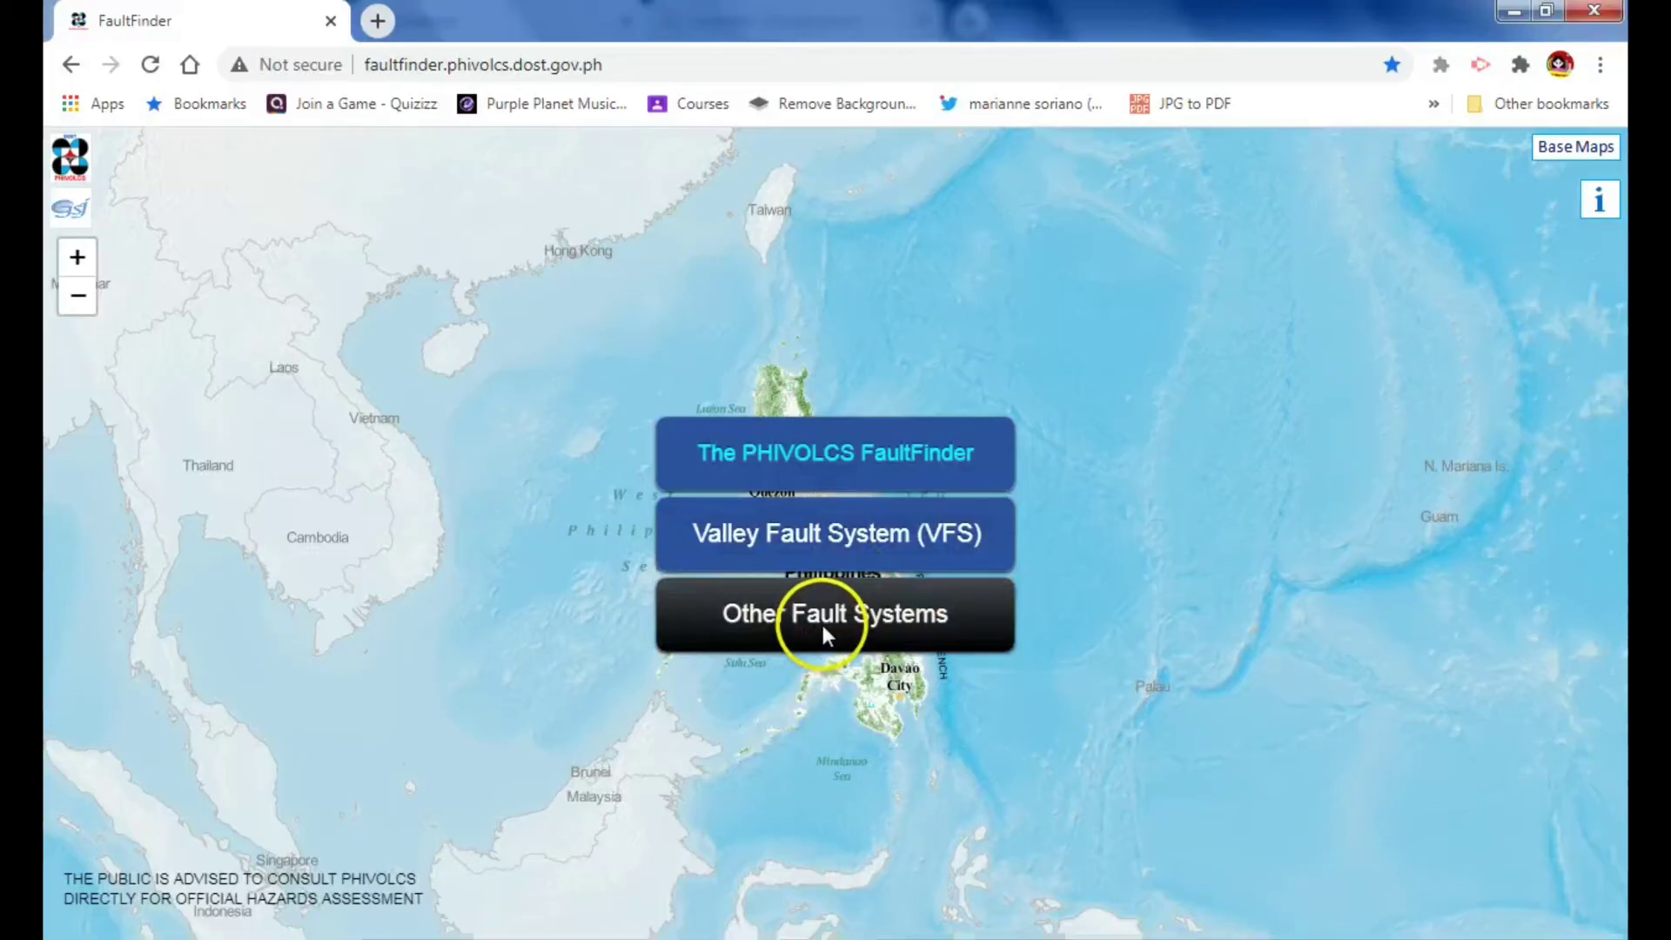
click(823, 625)
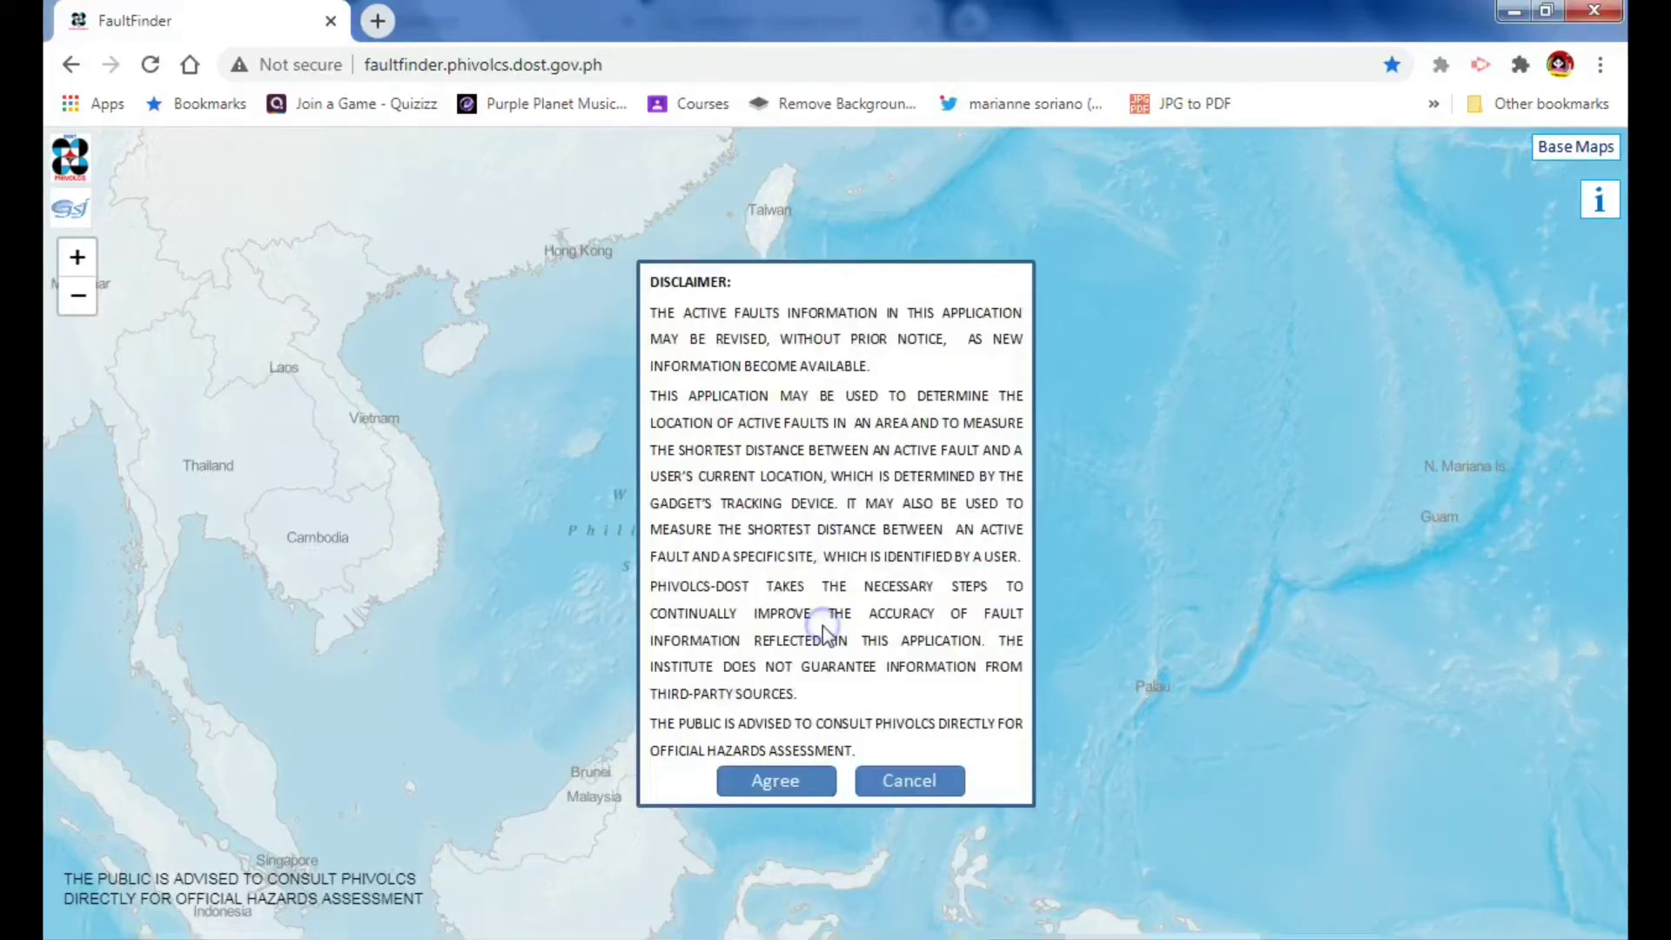
click(786, 781)
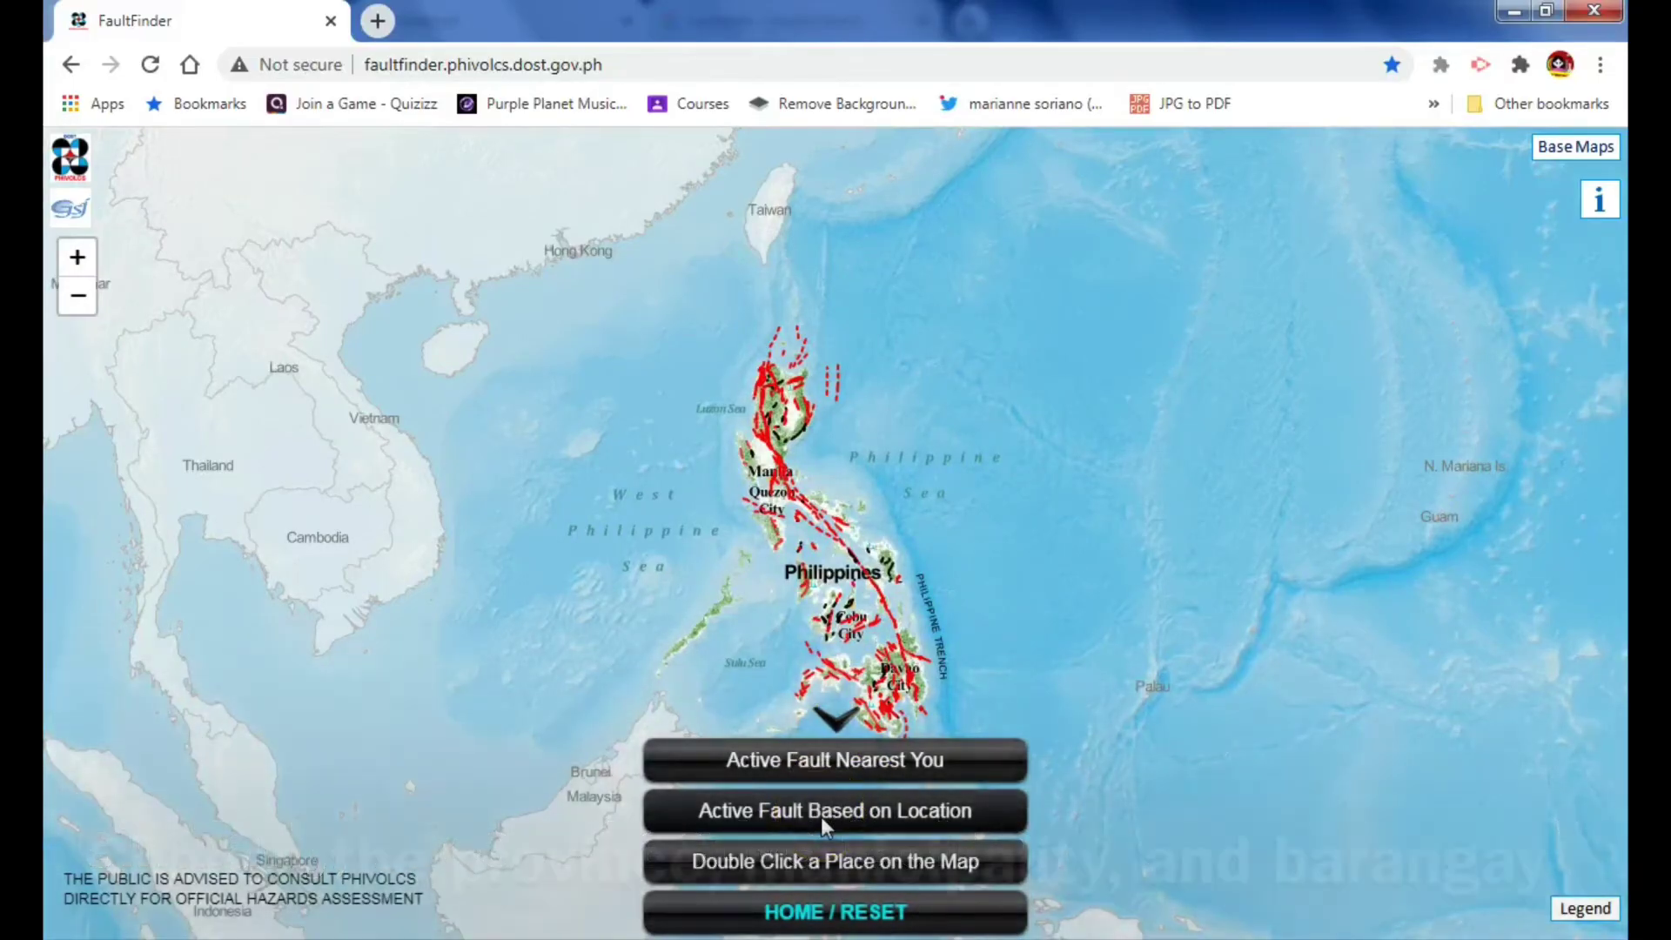
- Start an Active Fault Based on Location search and load Pangasinan's municipalities
click(821, 816)
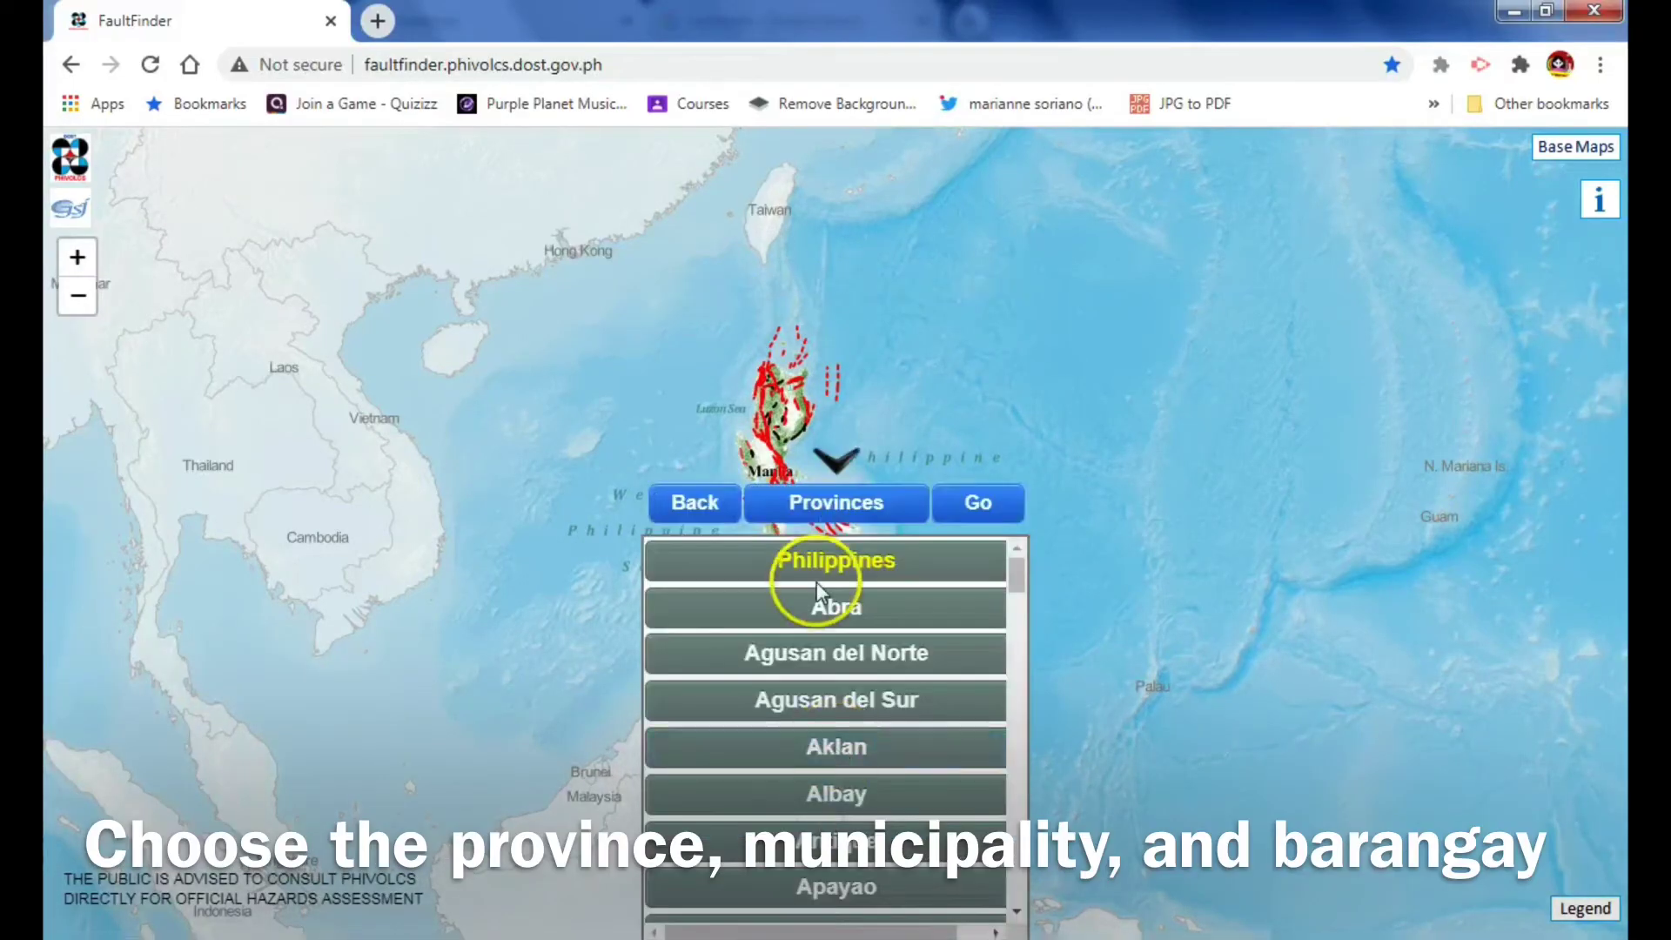
drag(1012, 579, 1012, 651)
scroll(1011, 640, up, 3)
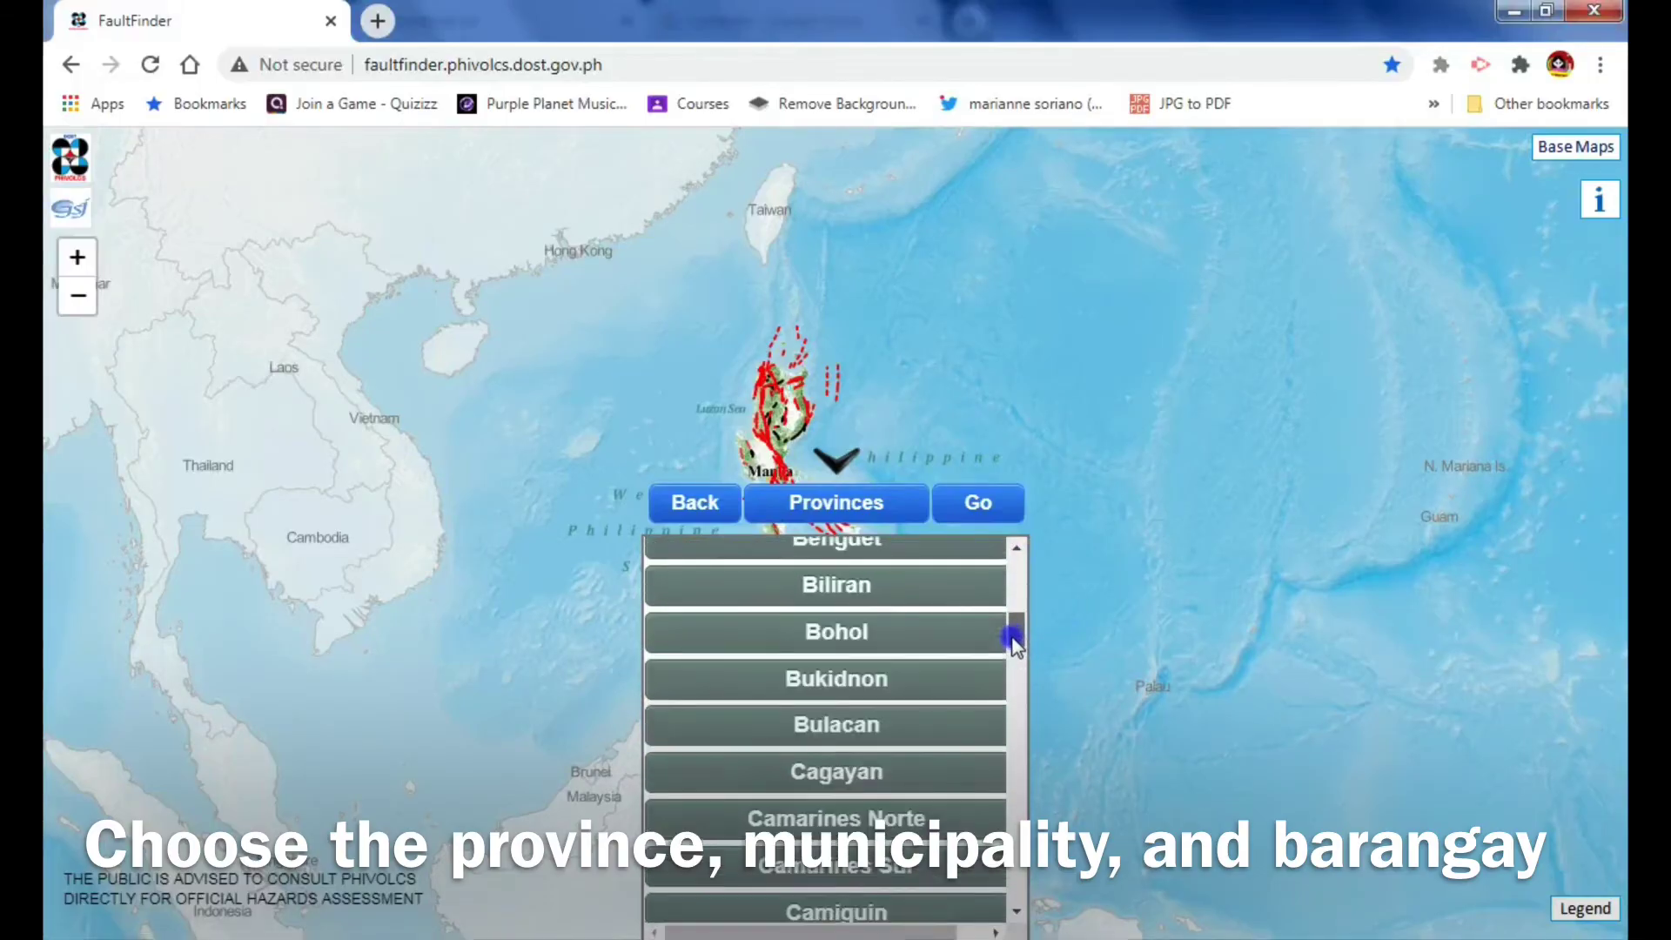
scroll(987, 787, down, 20)
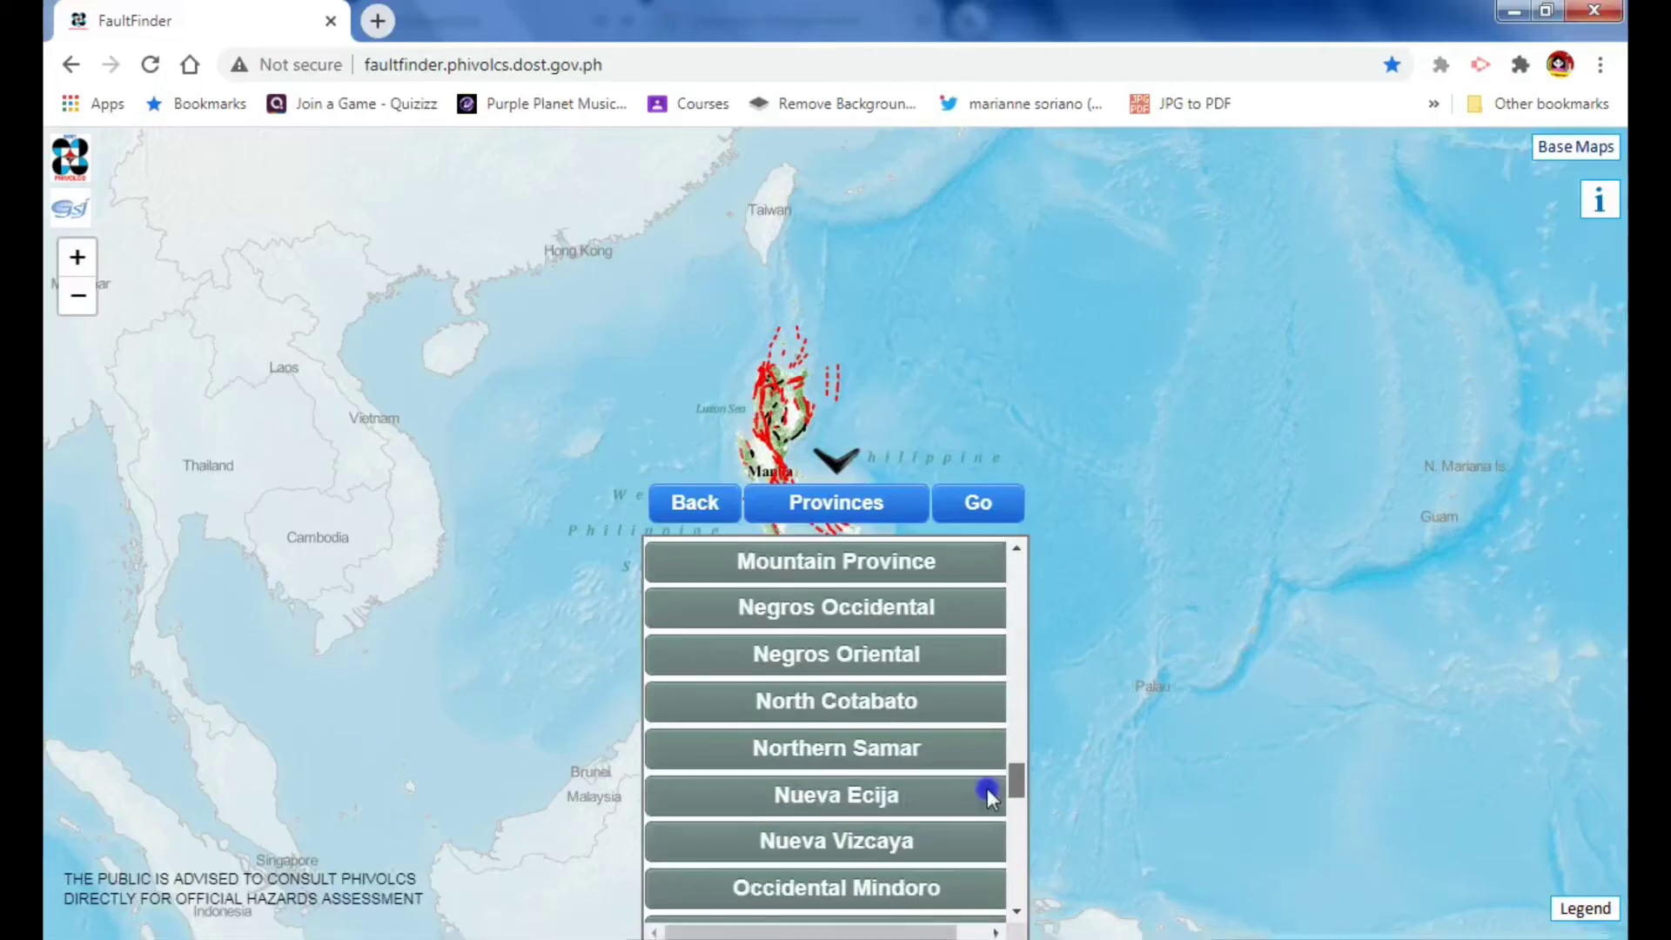
scroll(987, 787, up, 2)
scroll(989, 780, down, 7)
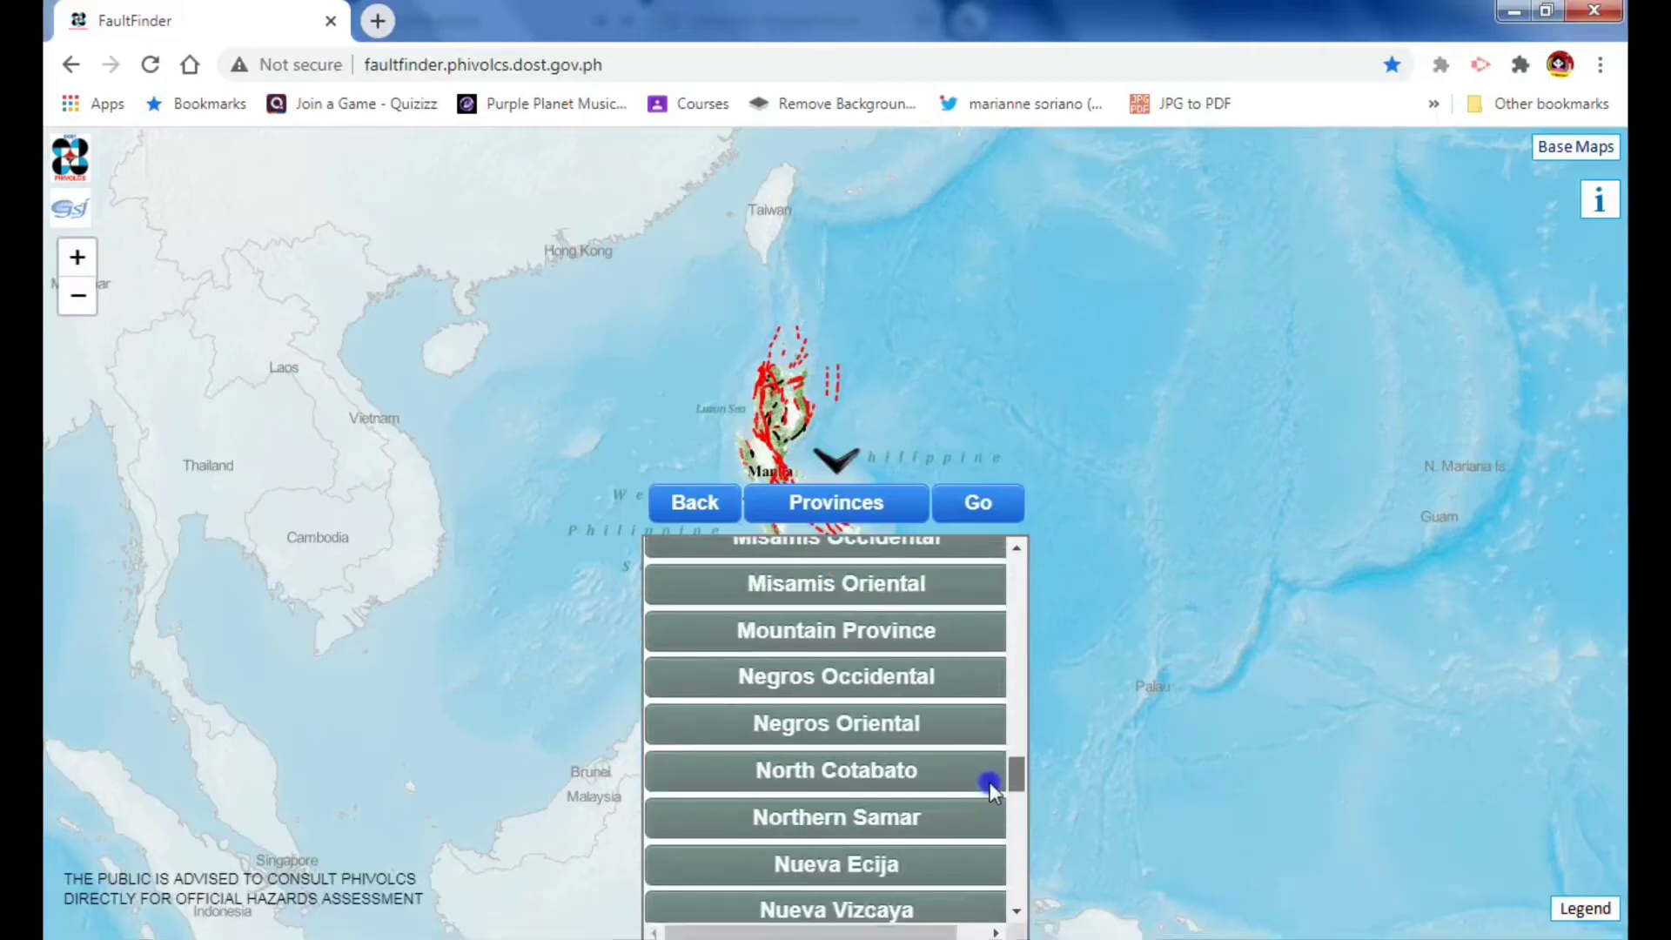
scroll(1010, 831, up, 1)
click(885, 675)
click(962, 503)
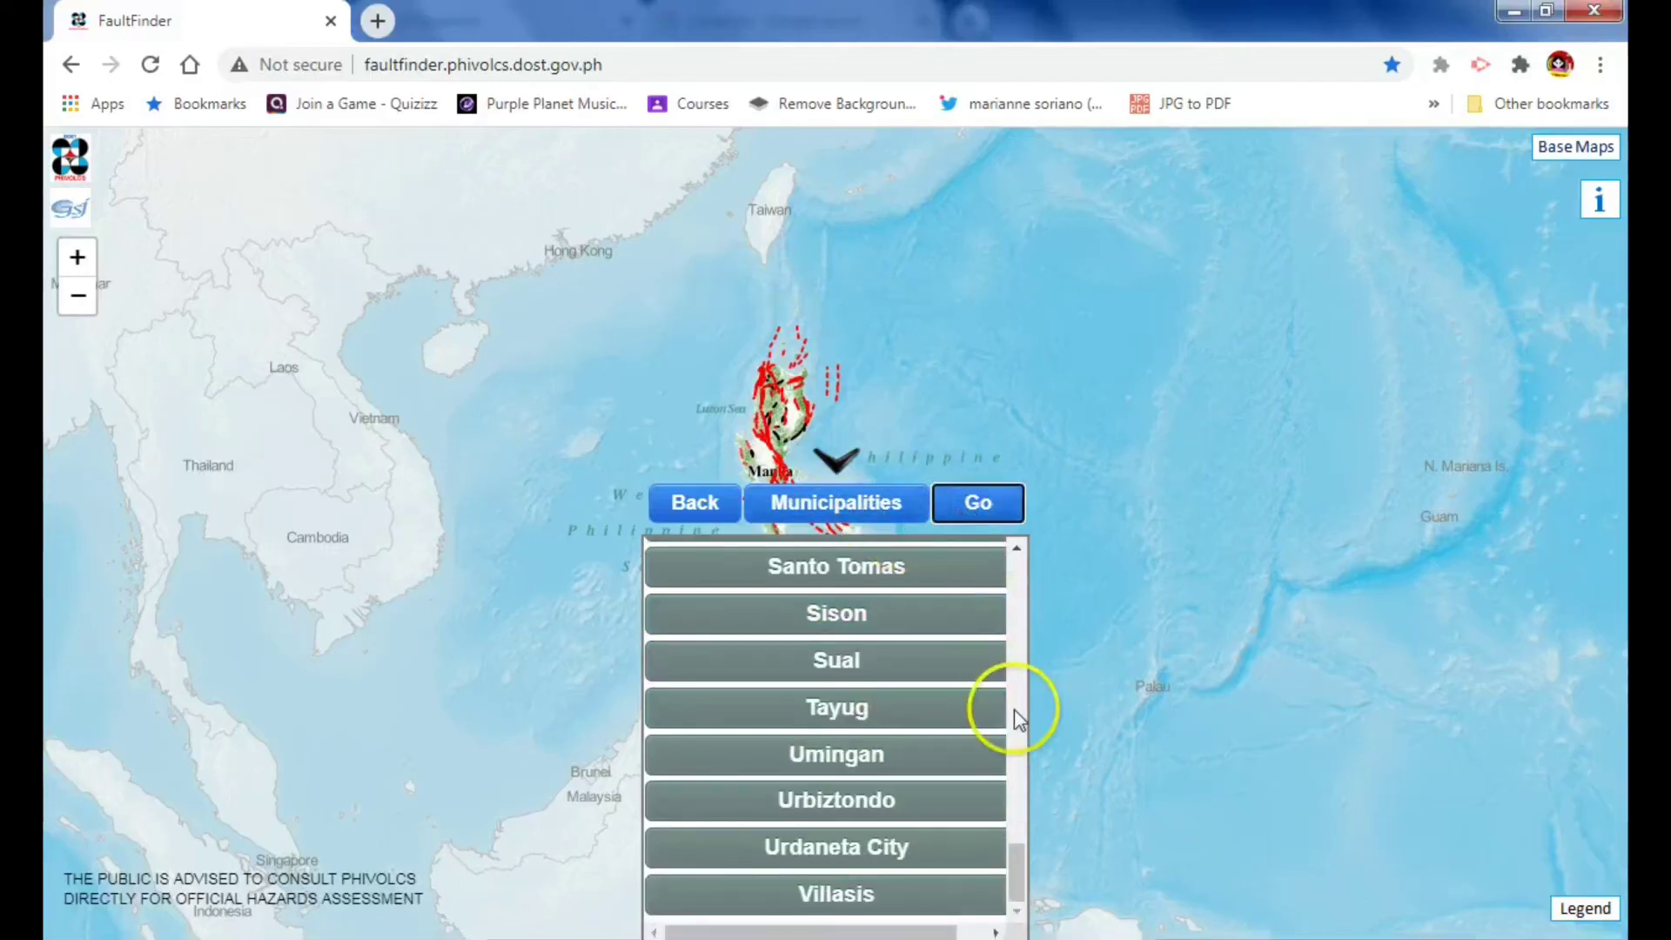
- Select Bugallon municipality and Magtaking barangay, then pin Magtaking on the map
drag(1015, 871, 996, 665)
click(900, 703)
click(968, 505)
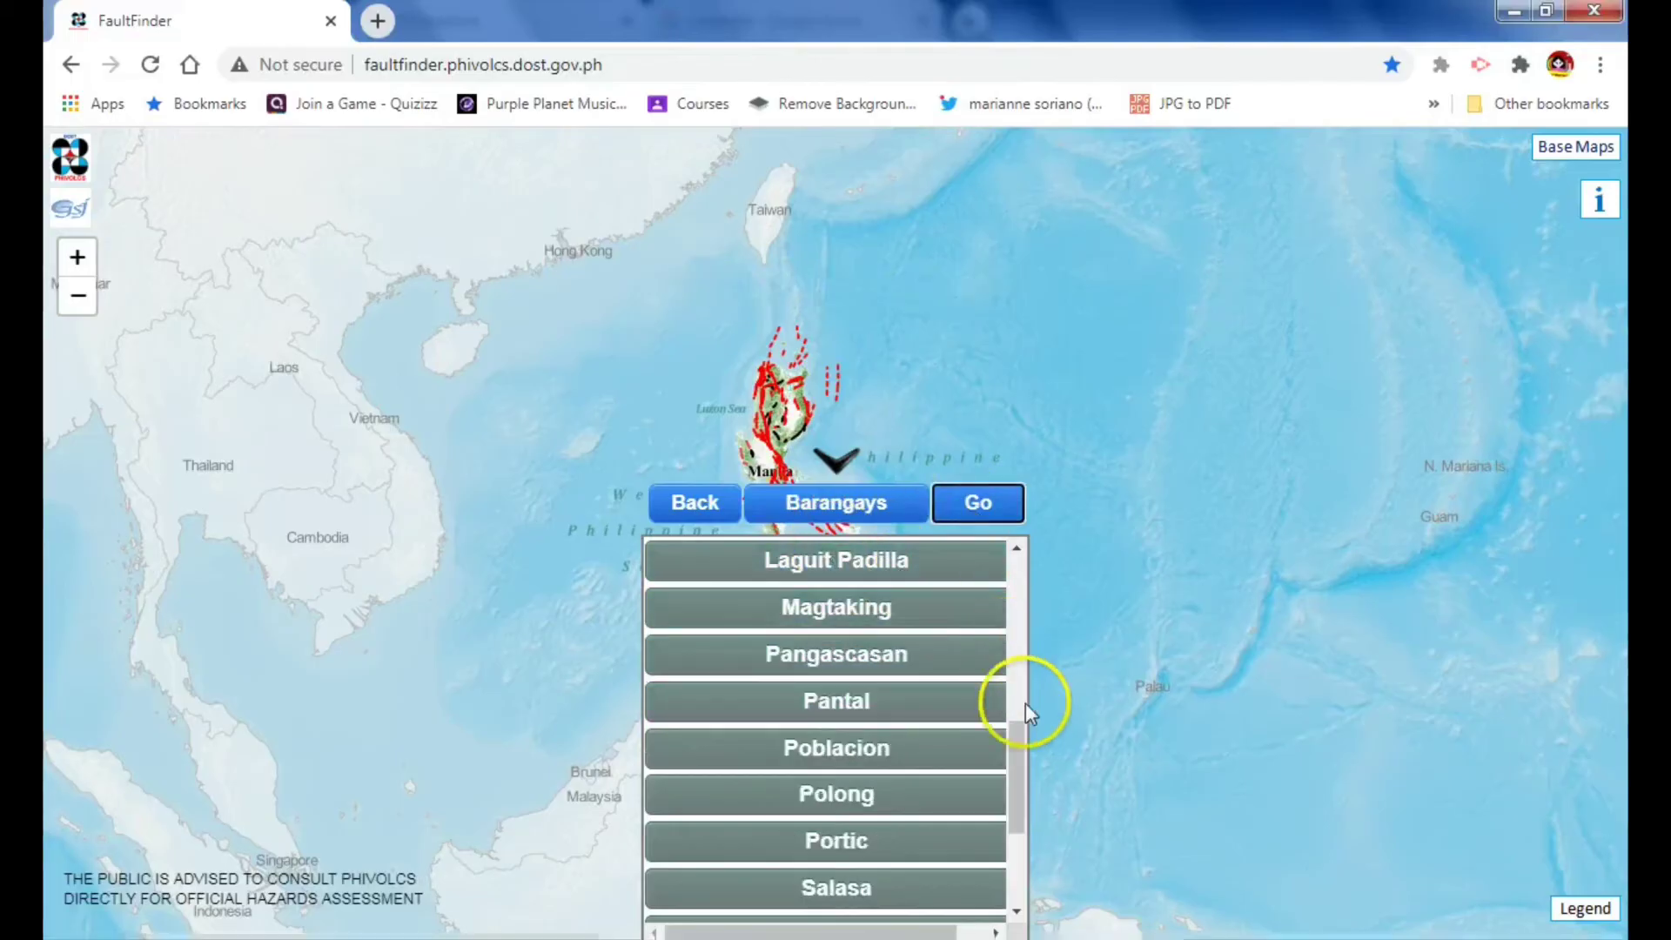
click(858, 892)
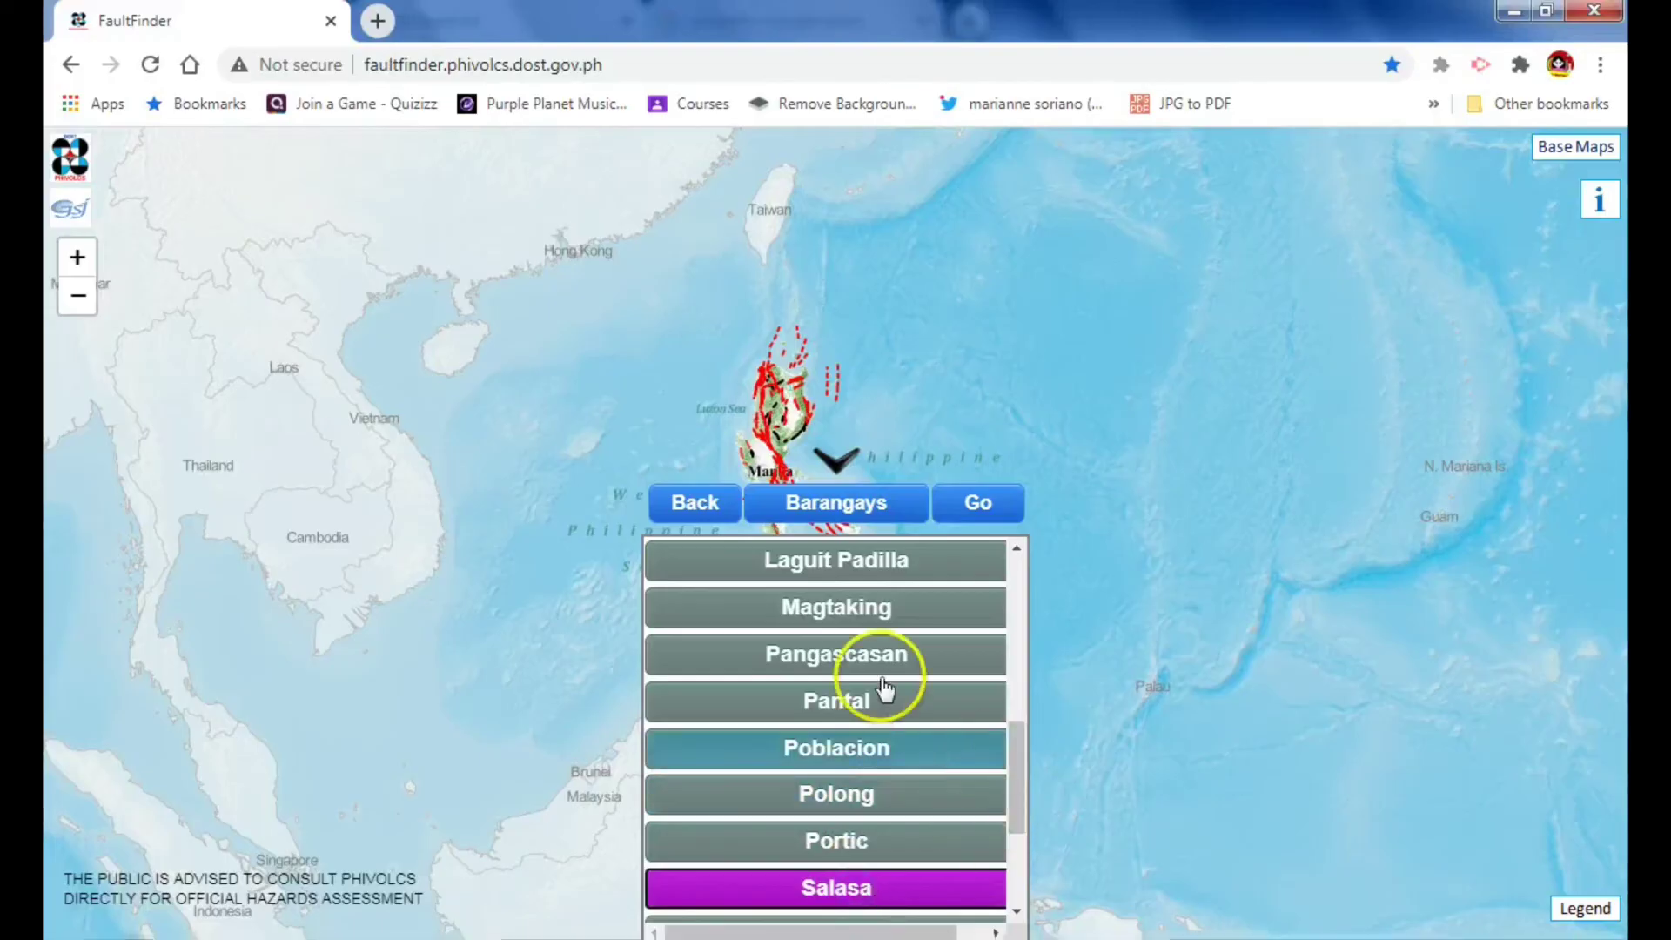
click(869, 608)
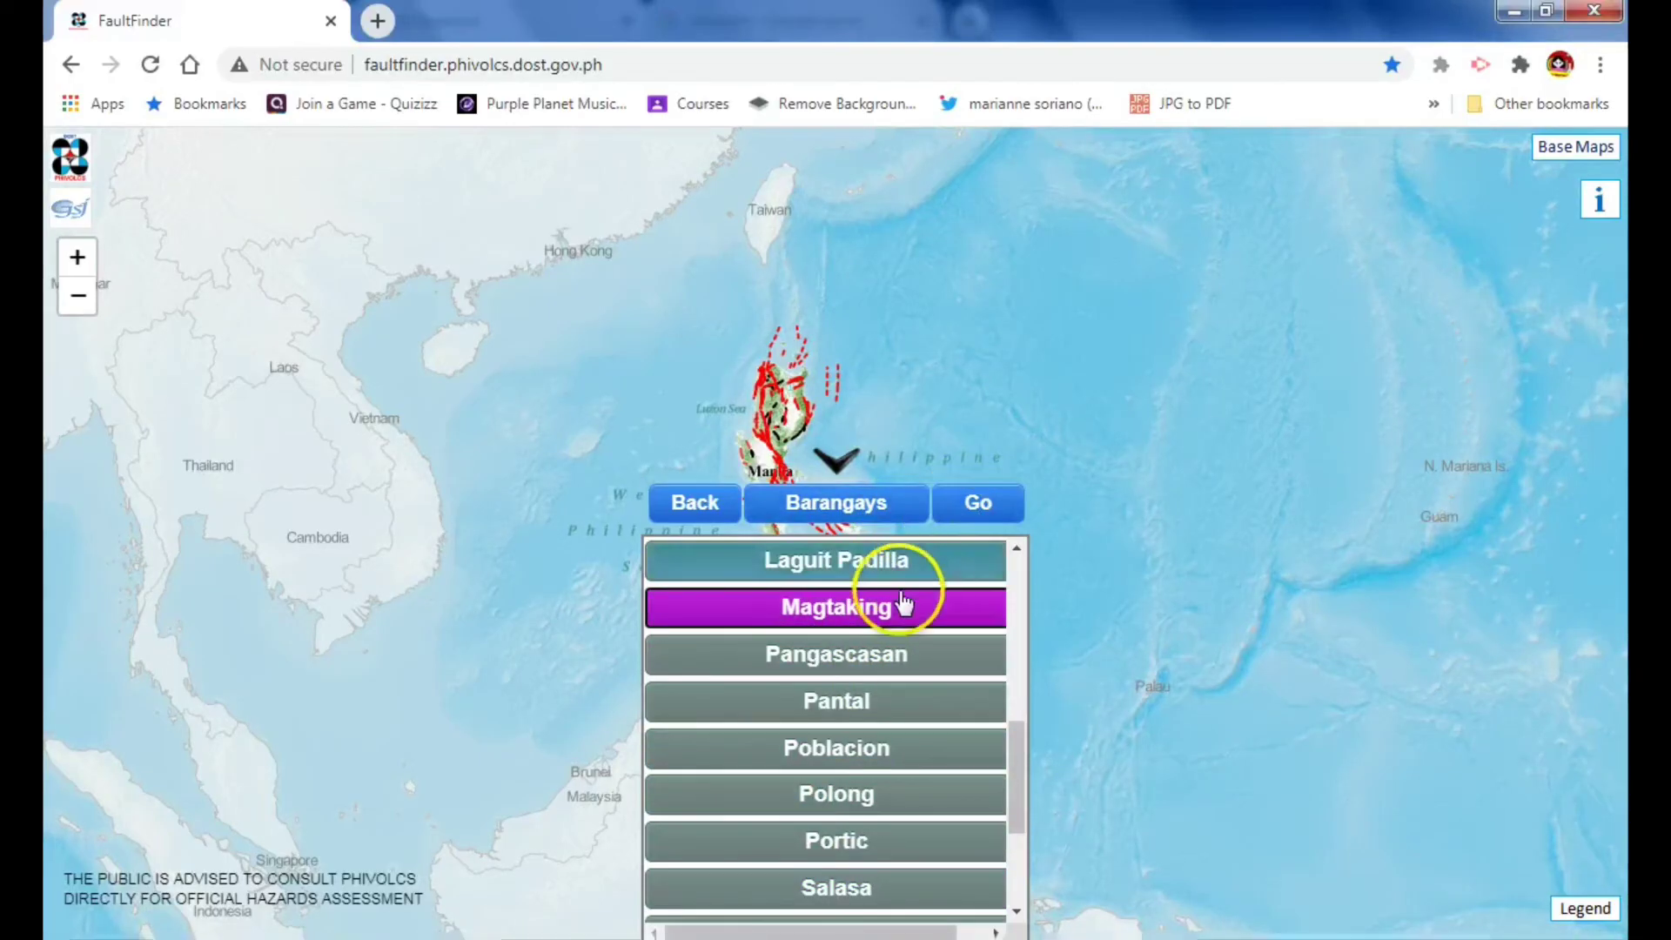
click(977, 512)
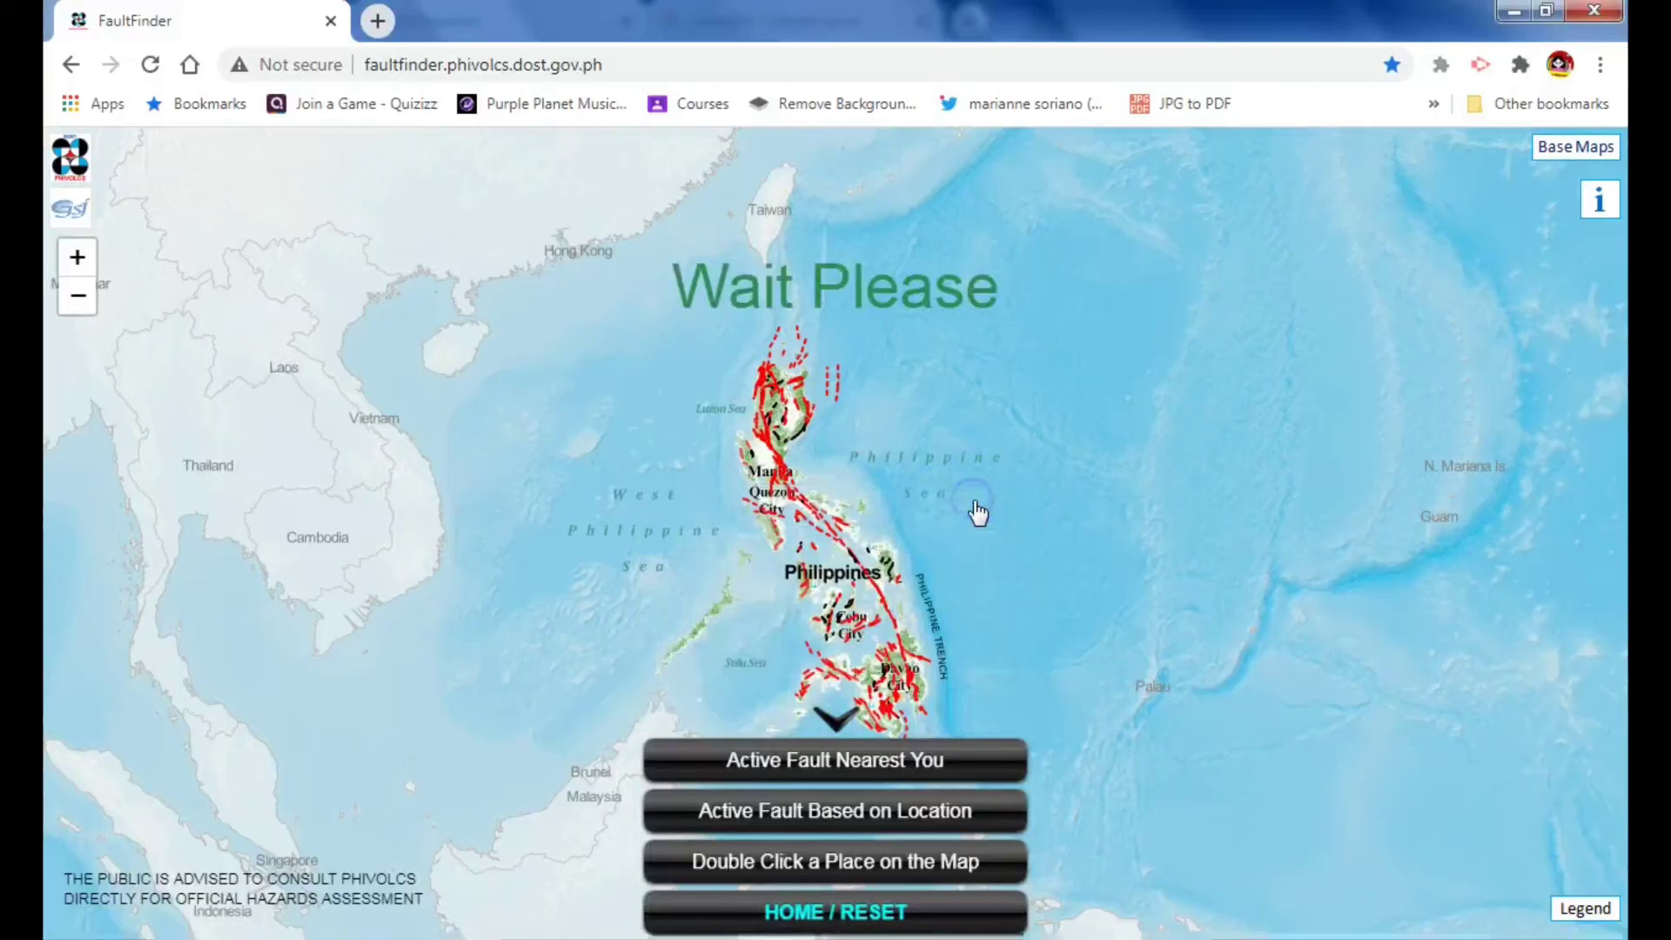